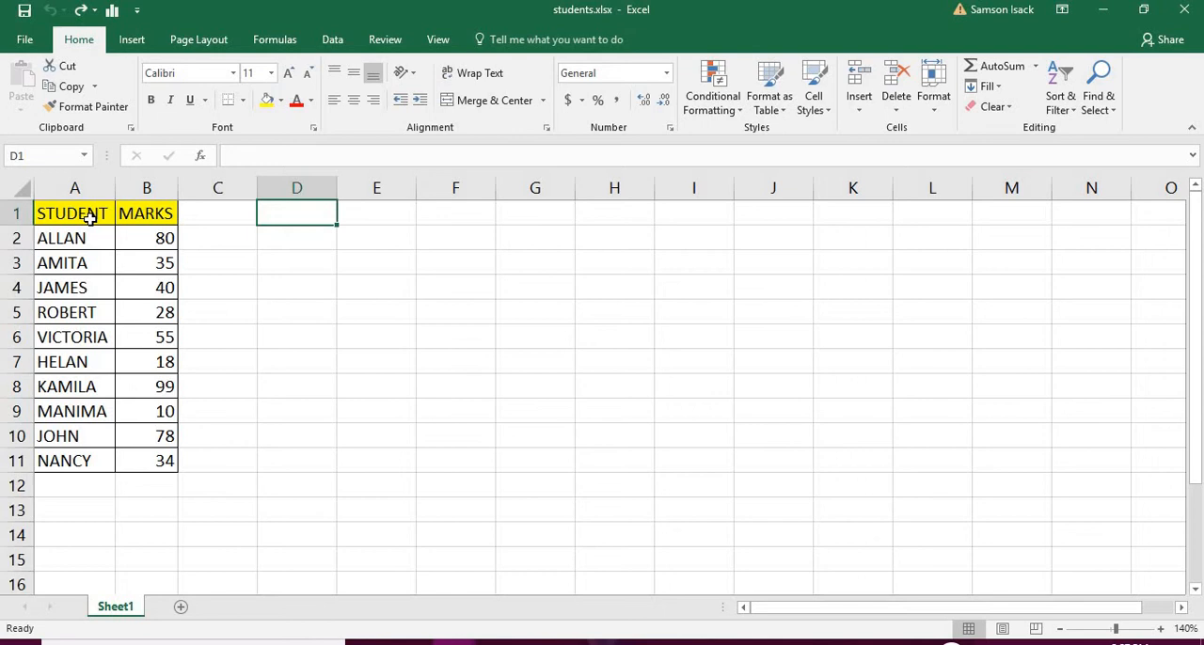
Examine the student names and marks laid out vertically in A1:B11
left_click_drag(89, 216, 157, 460)
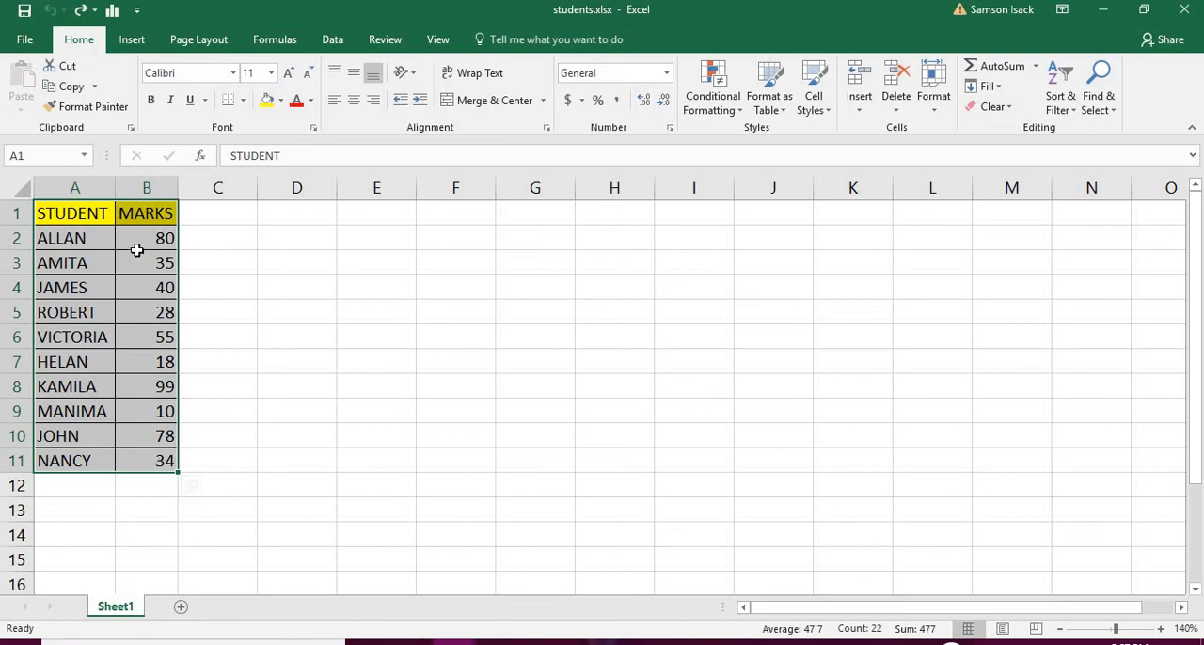
left_click(87, 215)
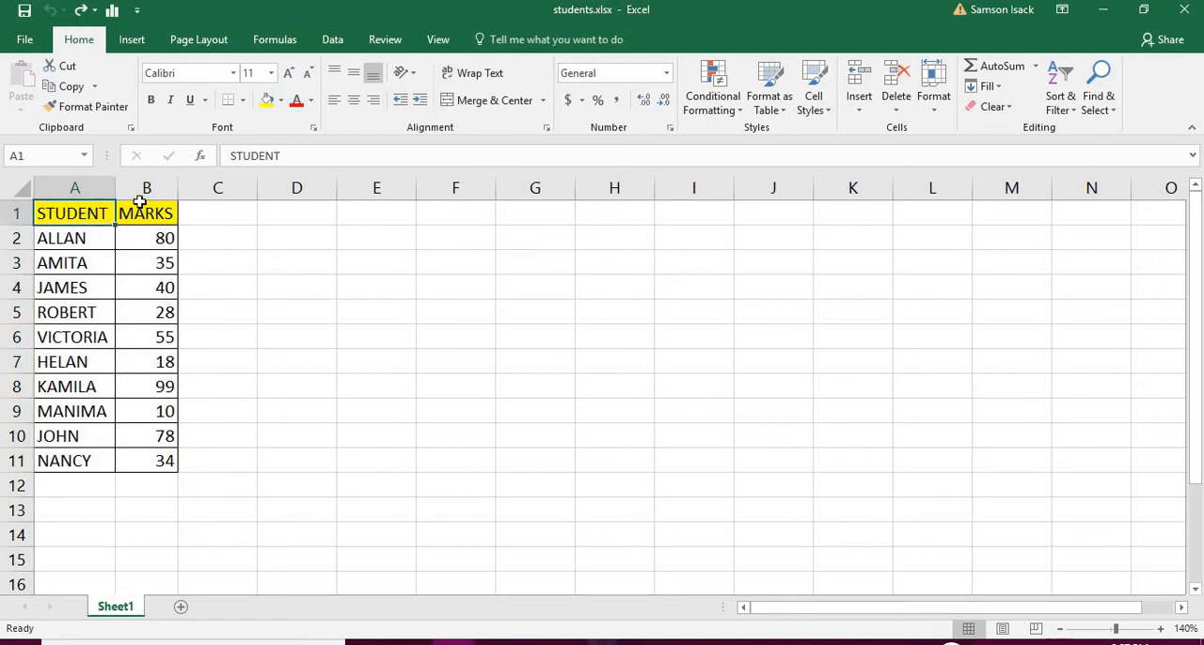
left_click(123, 209)
left_click(74, 213)
left_click(136, 209)
left_click(59, 459)
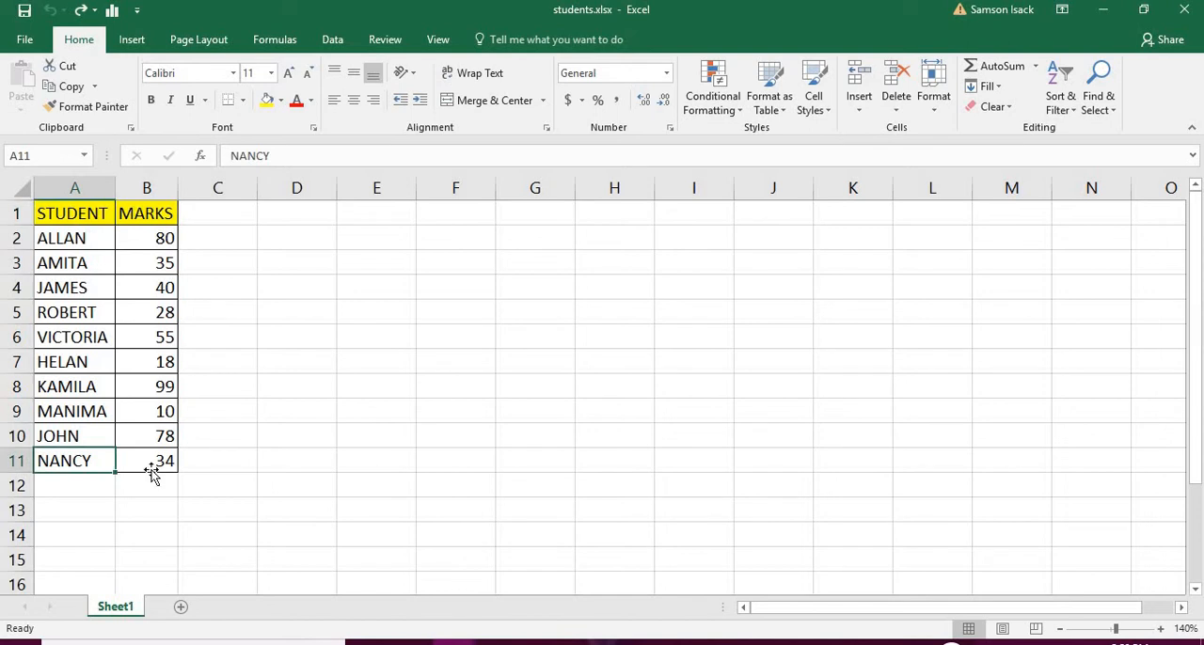
left_click(151, 466)
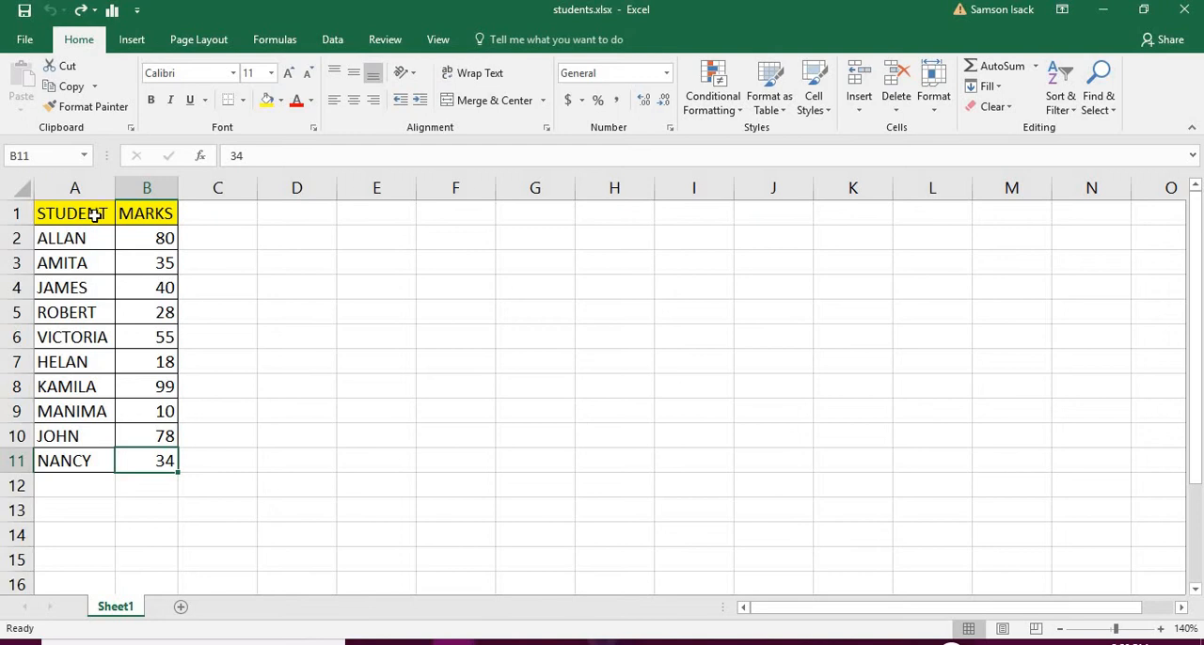
left_click_drag(94, 215, 77, 455)
left_click_drag(141, 209, 115, 463)
left_click_drag(94, 214, 147, 459)
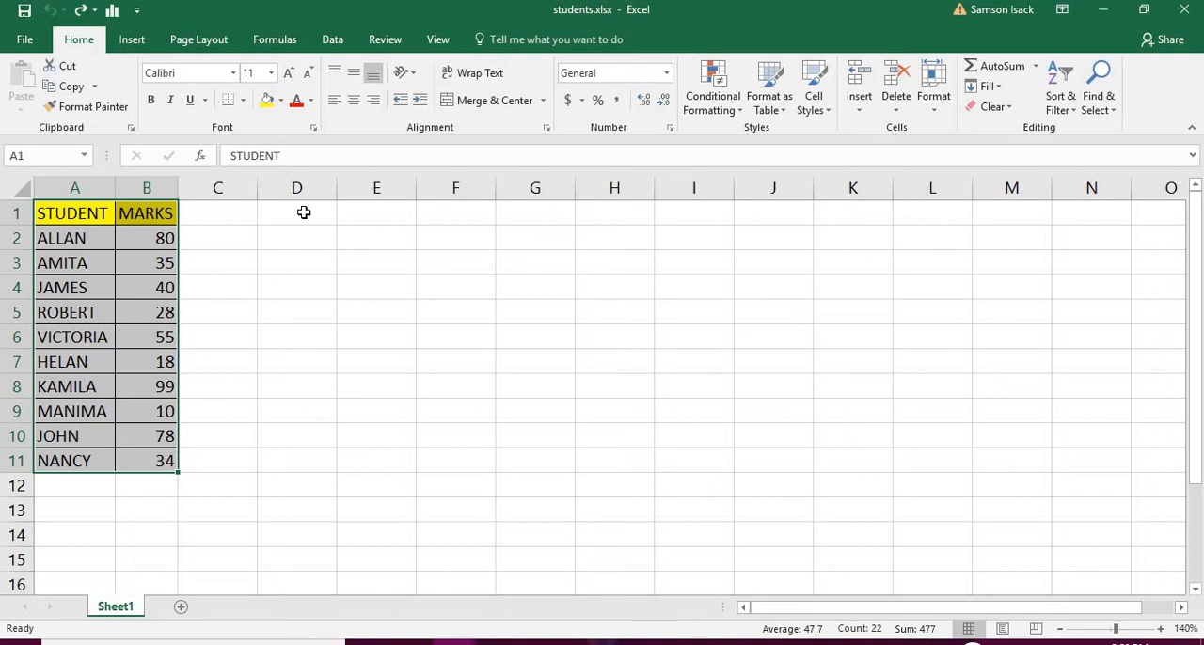
Fill the empty range D1:N2 with light gold and apply all borders to it
left_click_drag(304, 212, 1075, 238)
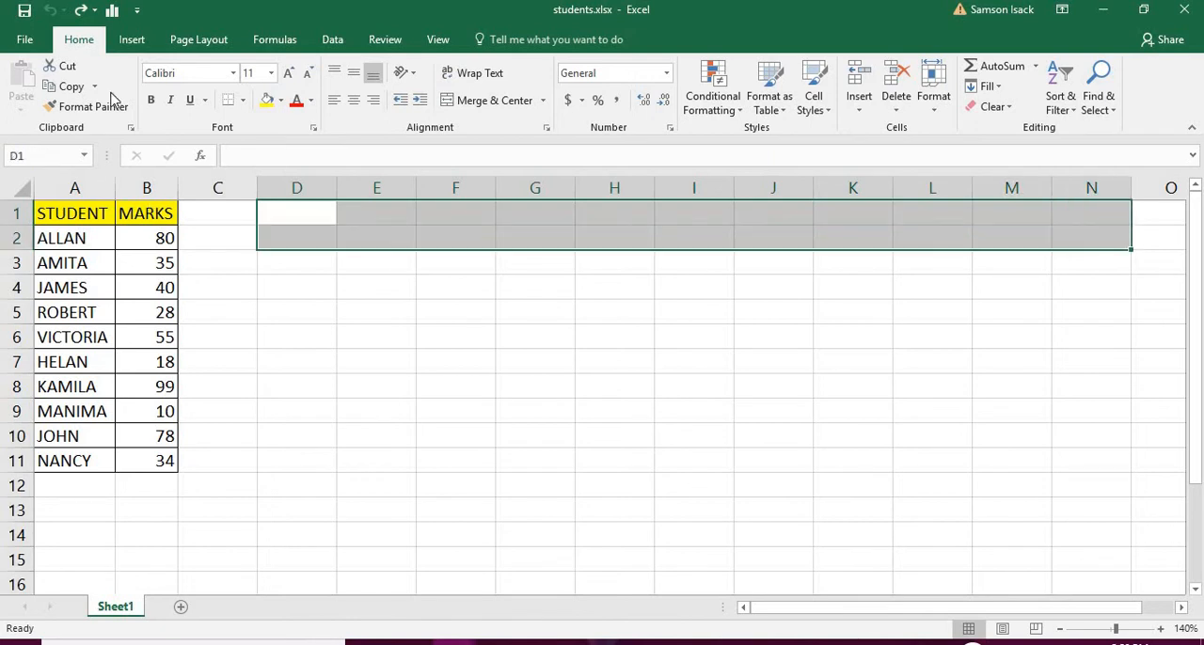
left_click(280, 102)
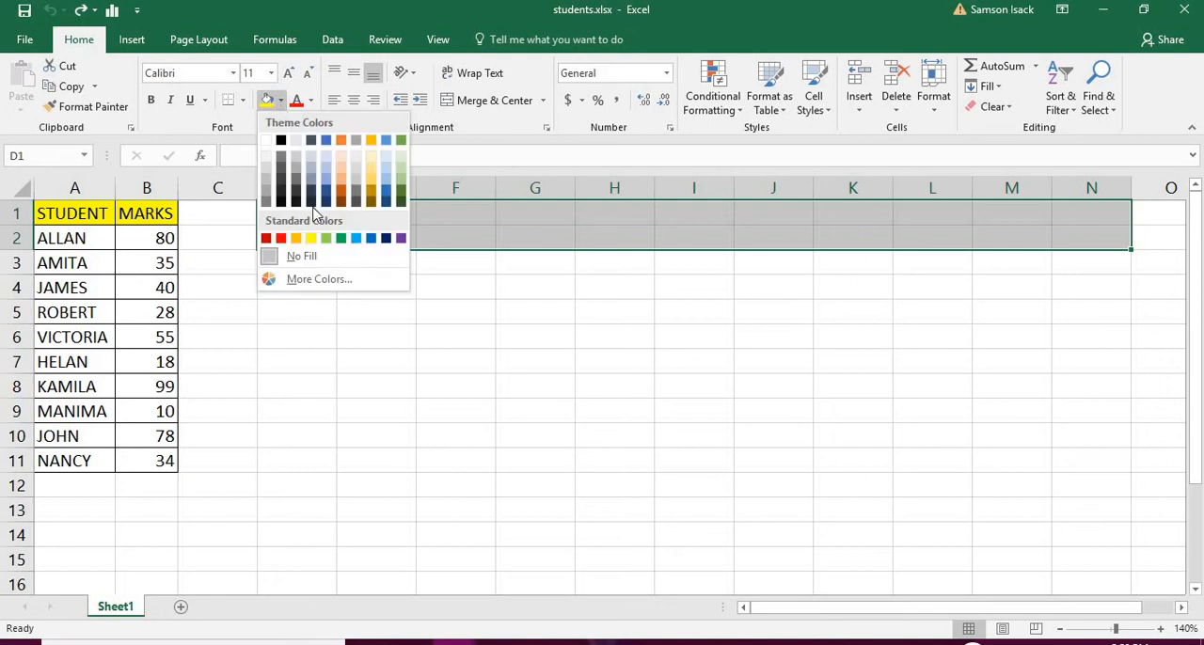
left_click(373, 175)
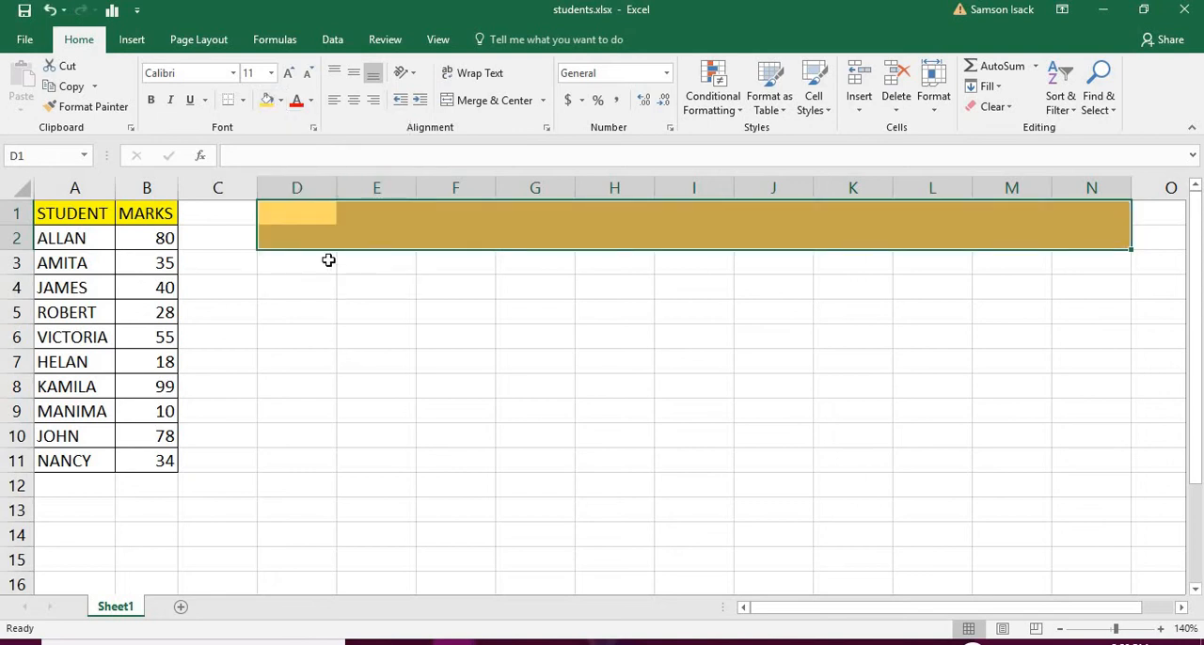
left_click(243, 101)
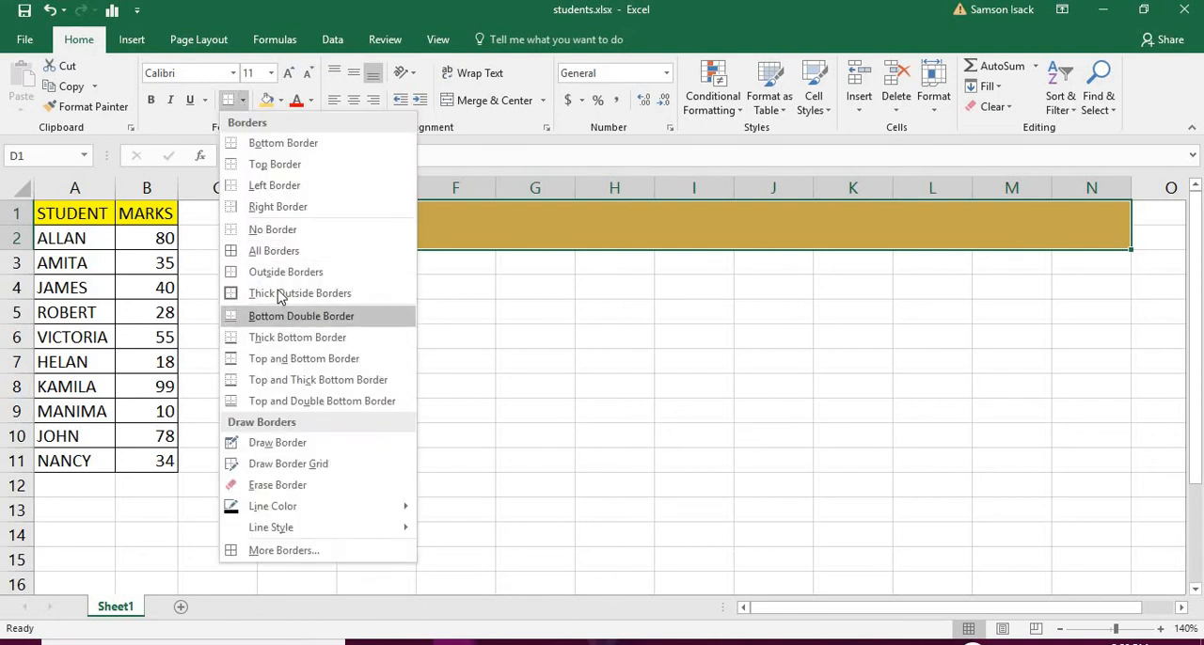
left_click(282, 248)
left_click(302, 303)
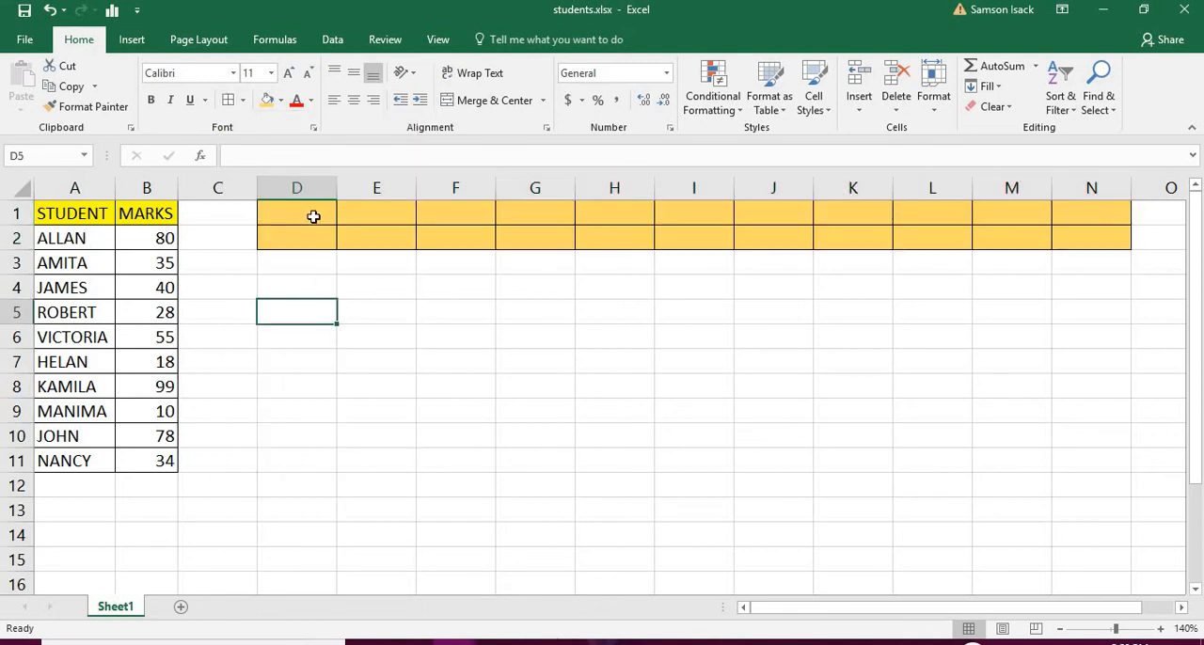
left_click(314, 216)
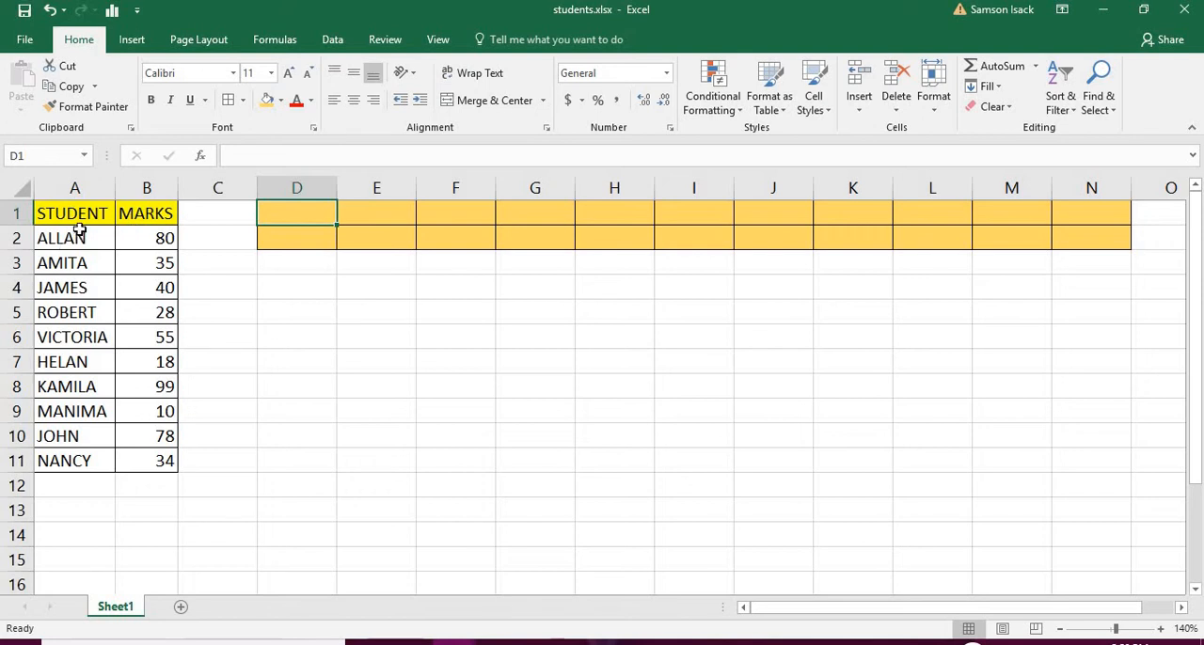
Copy the table A1:B11 and paste it at D1 using Paste Special with the Transpose option
left_click_drag(84, 216, 133, 458)
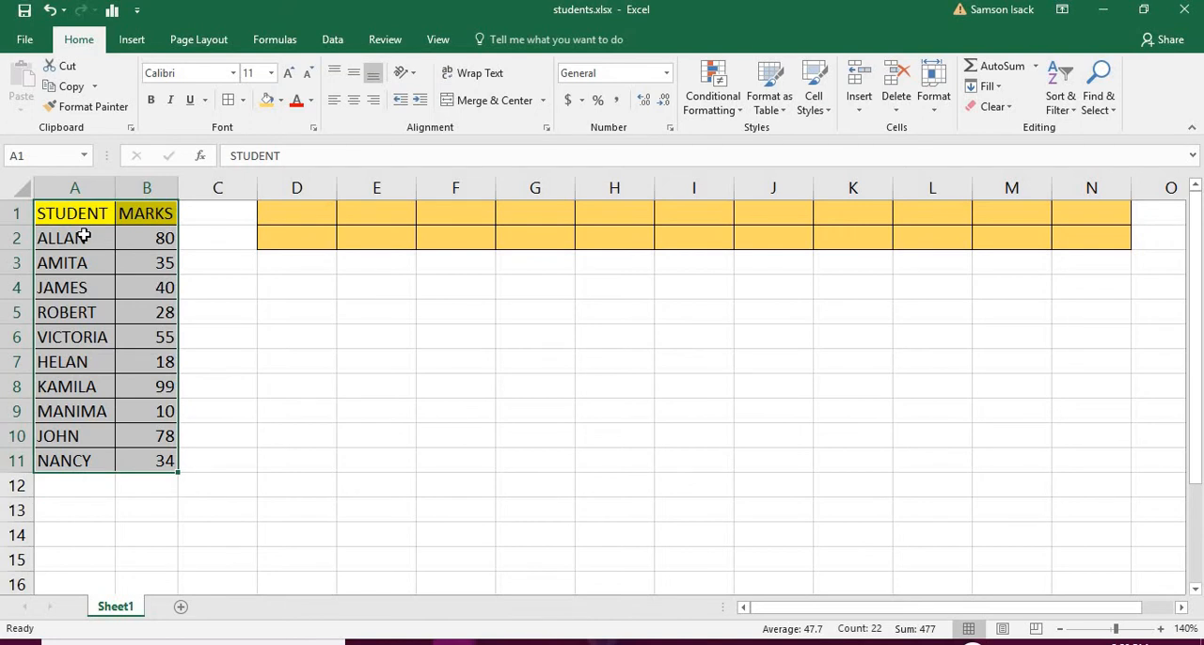
right_click(84, 236)
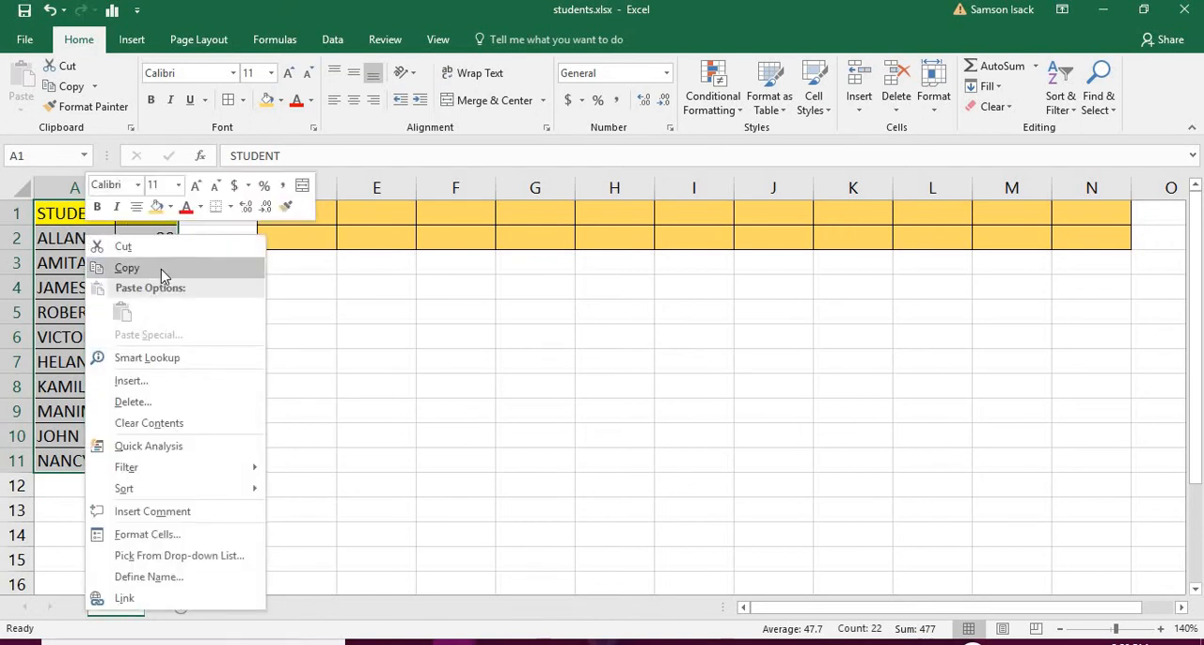
left_click(155, 269)
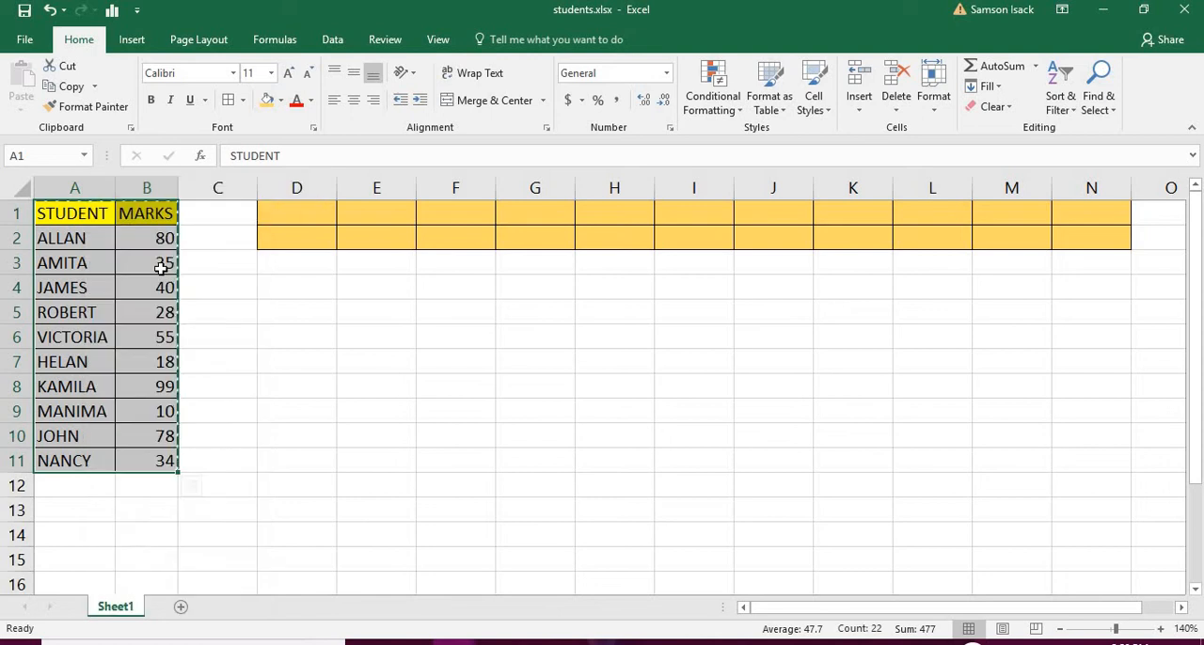
left_click(299, 218)
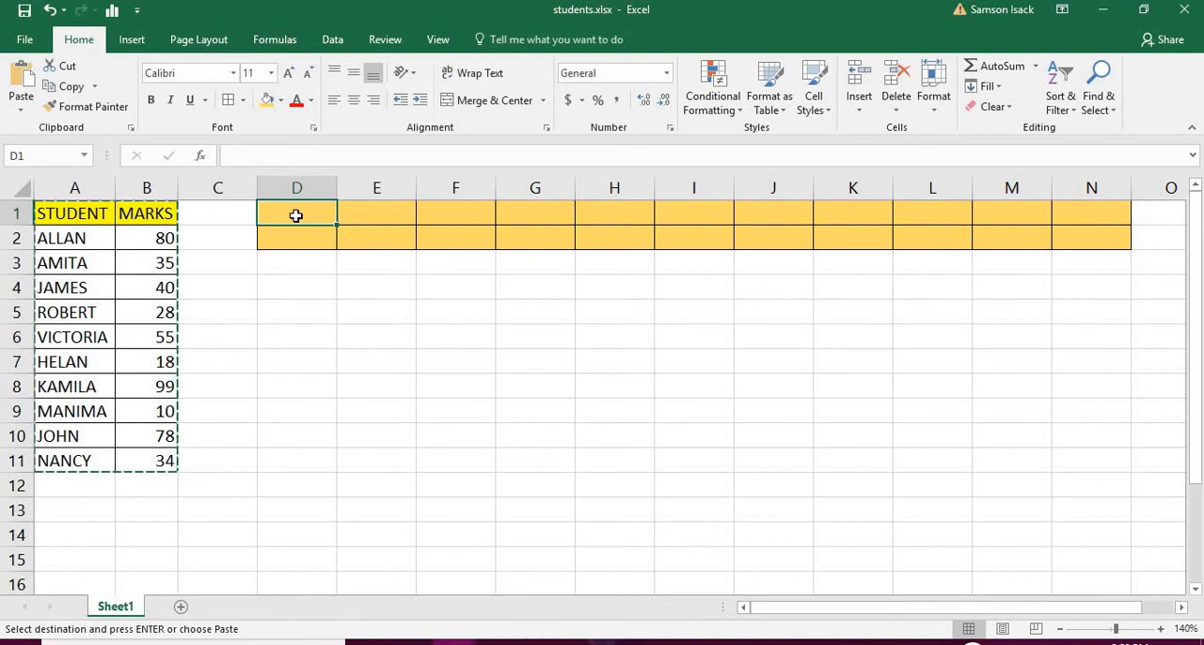
right_click(295, 215)
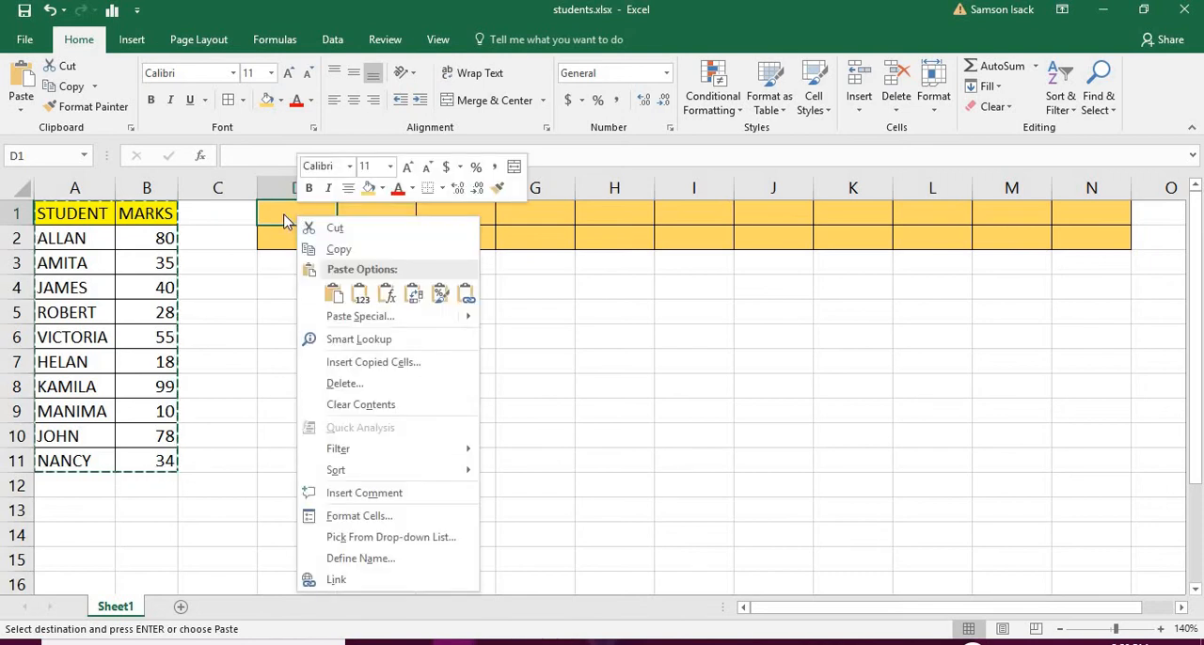
left_click(283, 214)
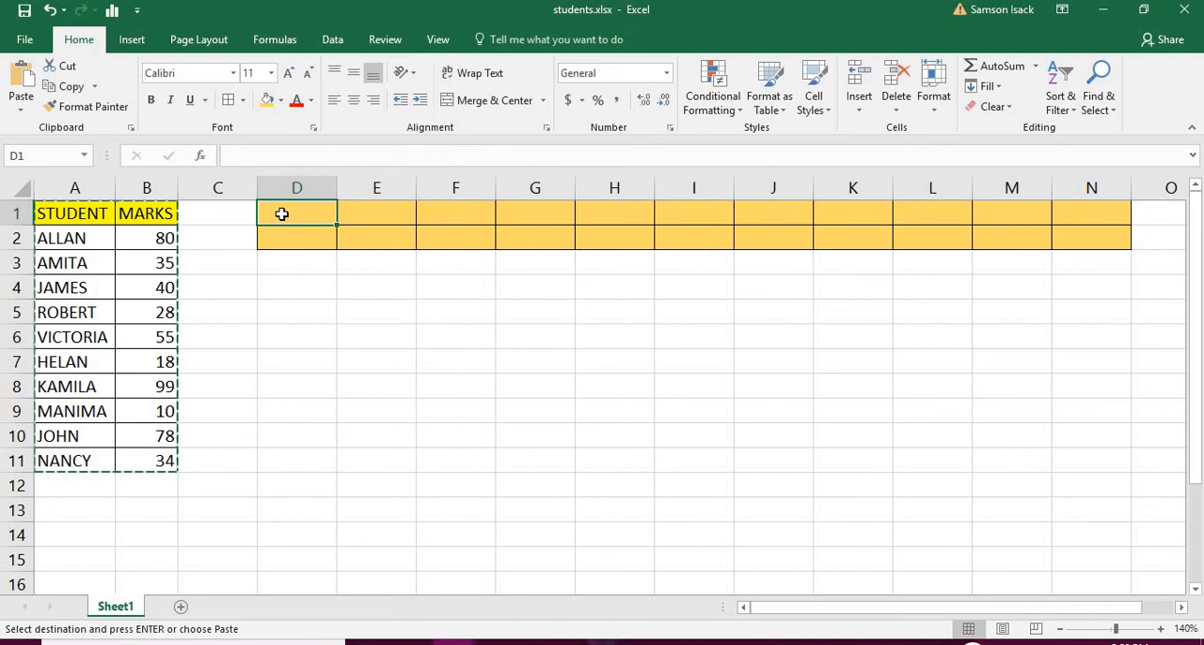
right_click(289, 218)
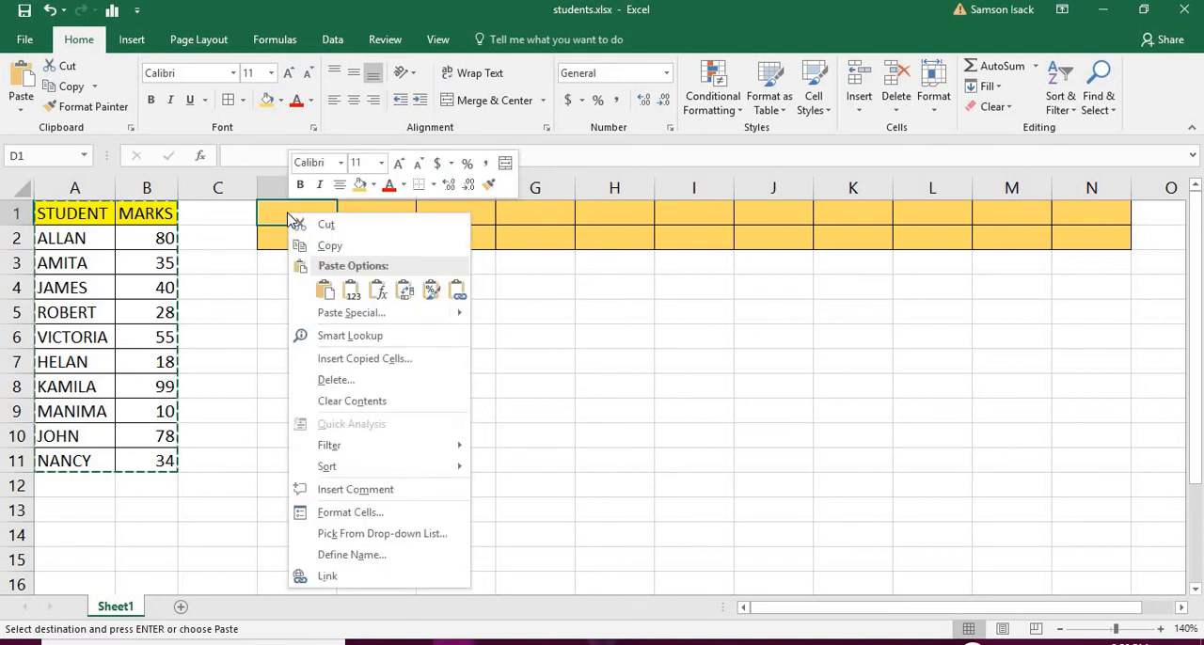
mouse_move(460, 321)
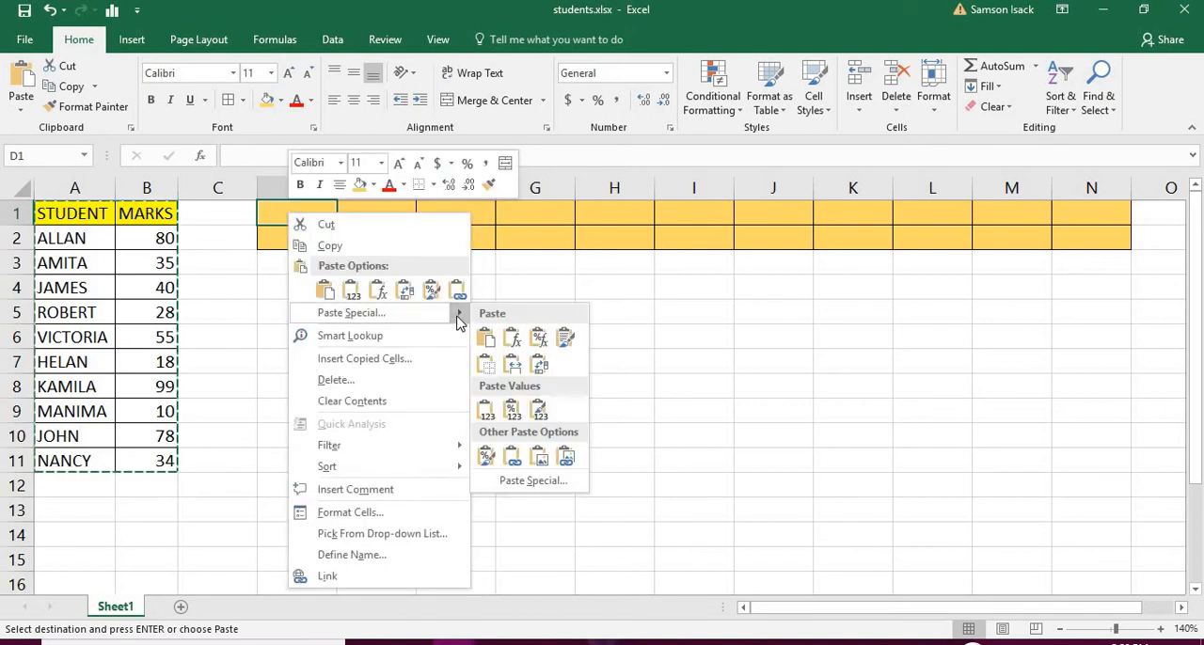
left_click(533, 482)
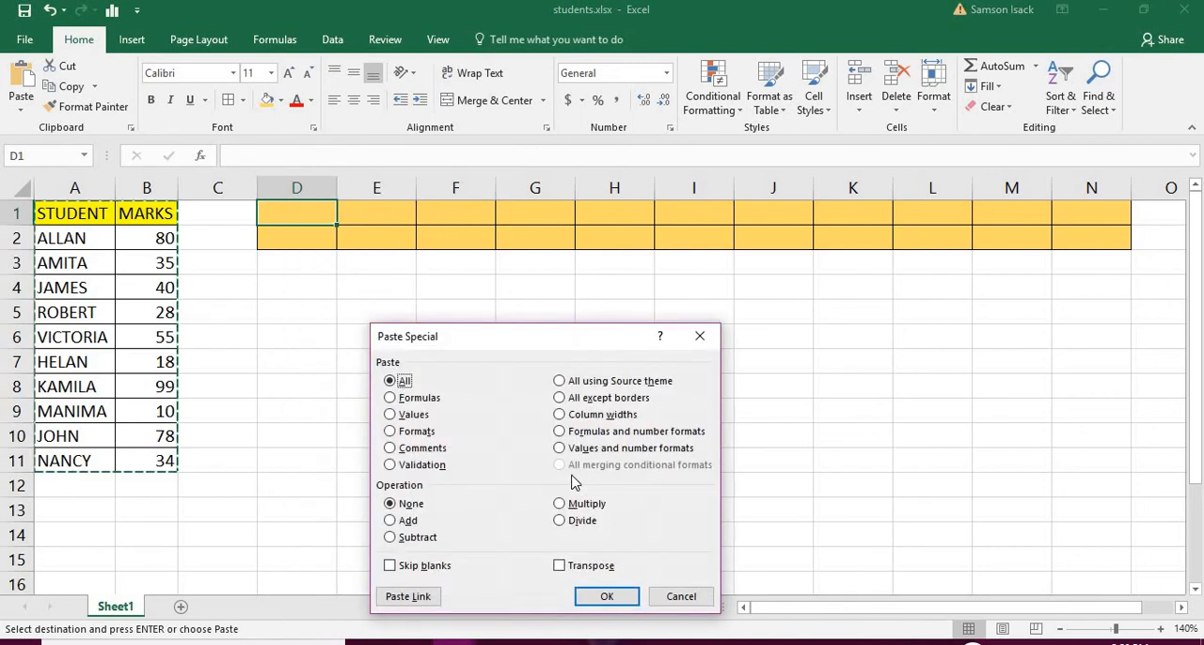
left_click(591, 569)
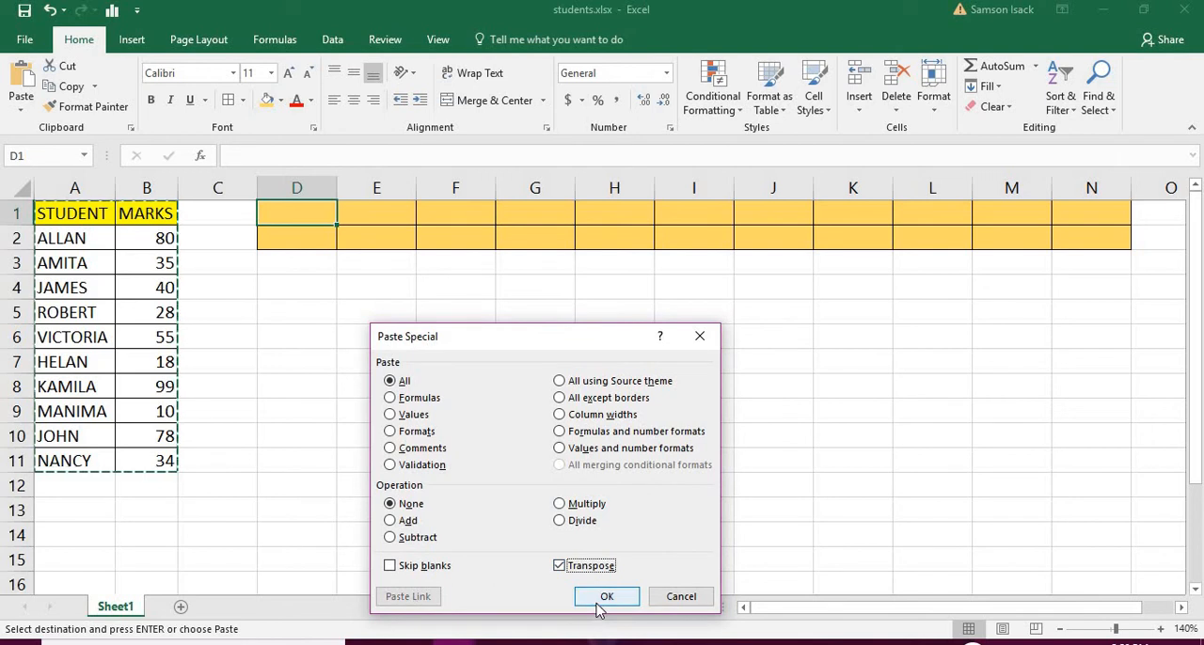
left_click(602, 596)
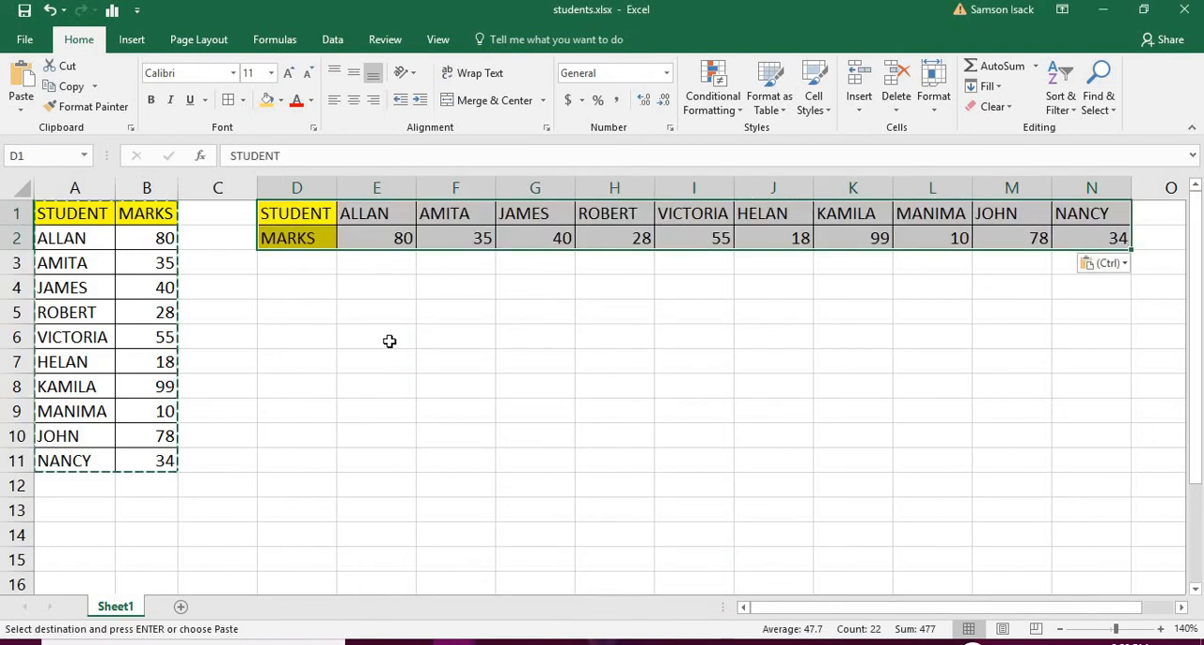
Paste a second transposed copy of the table starting at cell D4
right_click(316, 294)
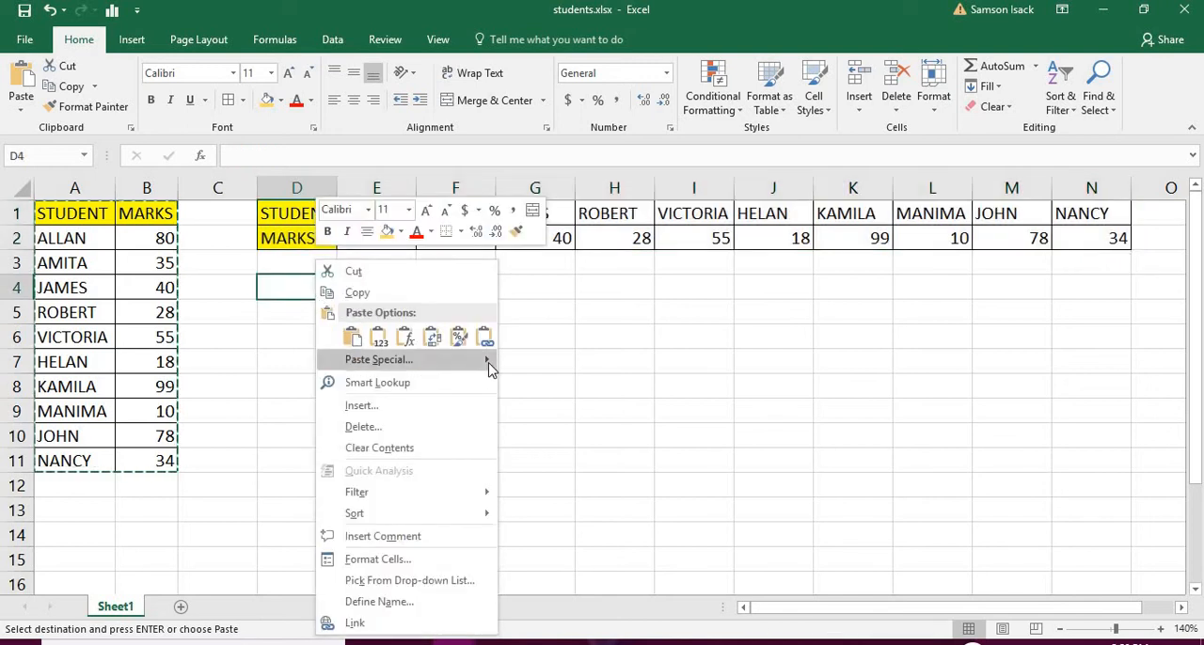
mouse_move(487, 363)
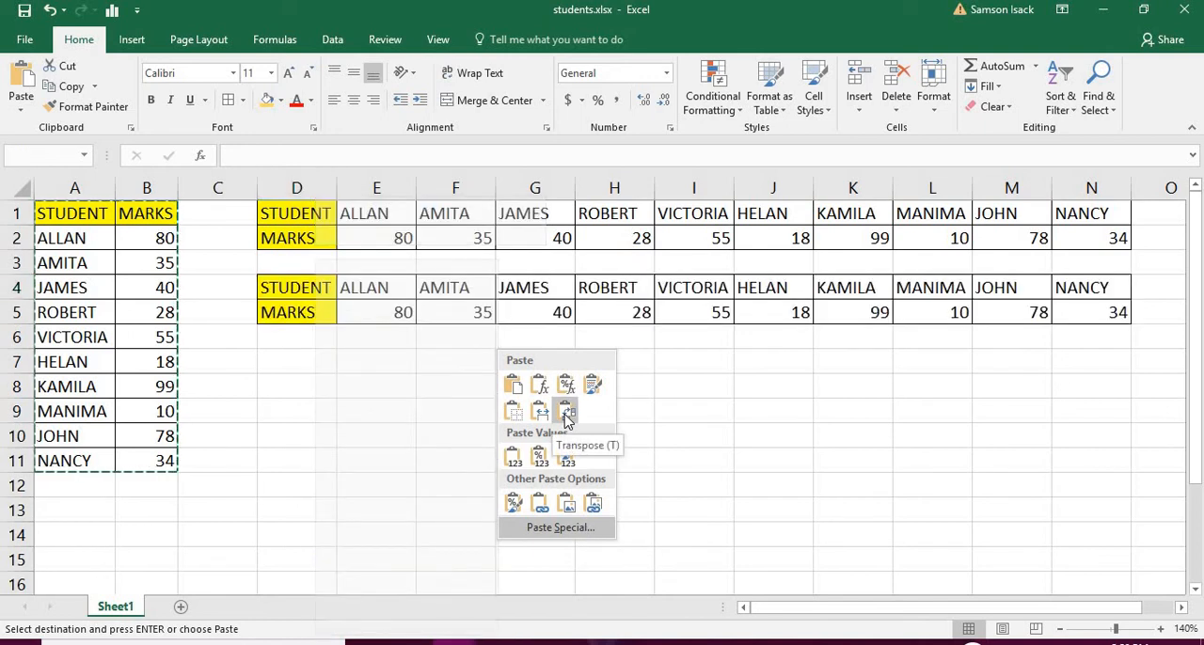
left_click(566, 412)
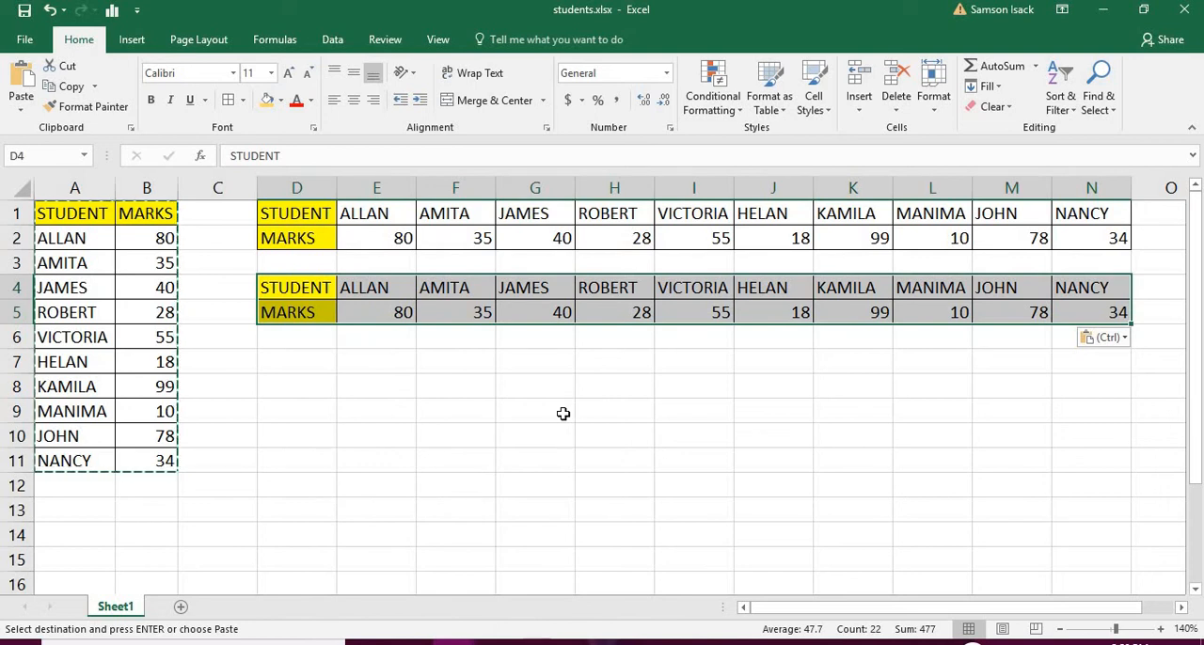
Fill the empty range D7:N8 with the same light gold and apply all borders
left_click(311, 363)
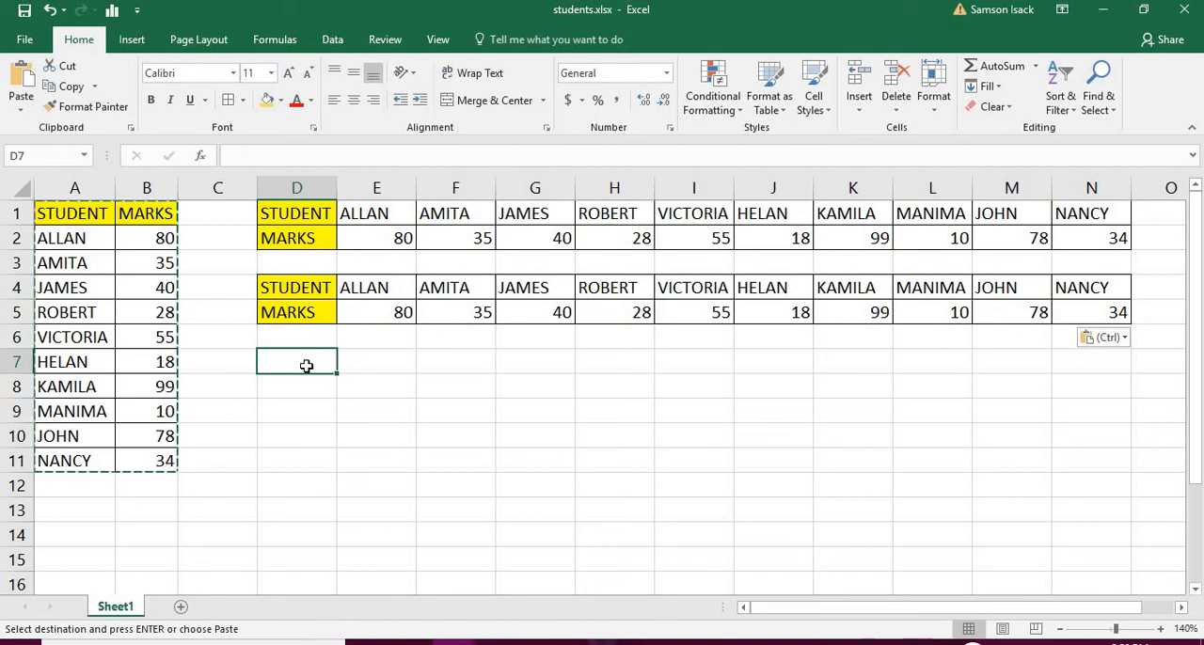
left_click_drag(305, 371, 1091, 392)
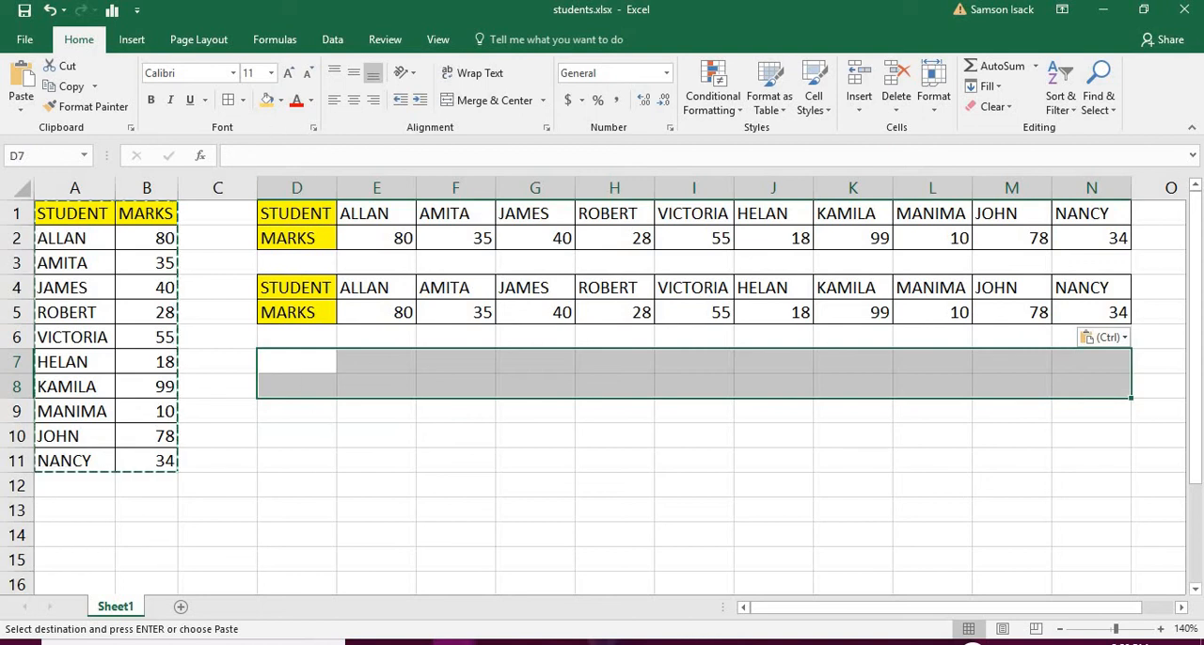
left_click(267, 103)
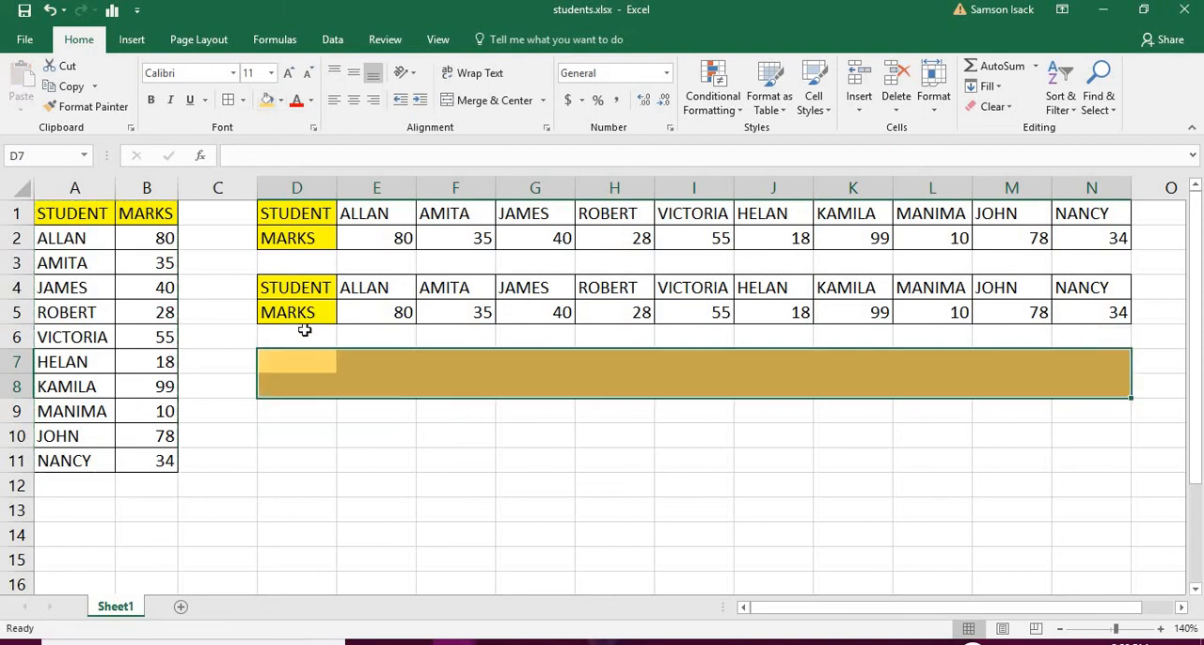
left_click(234, 102)
left_click(295, 362)
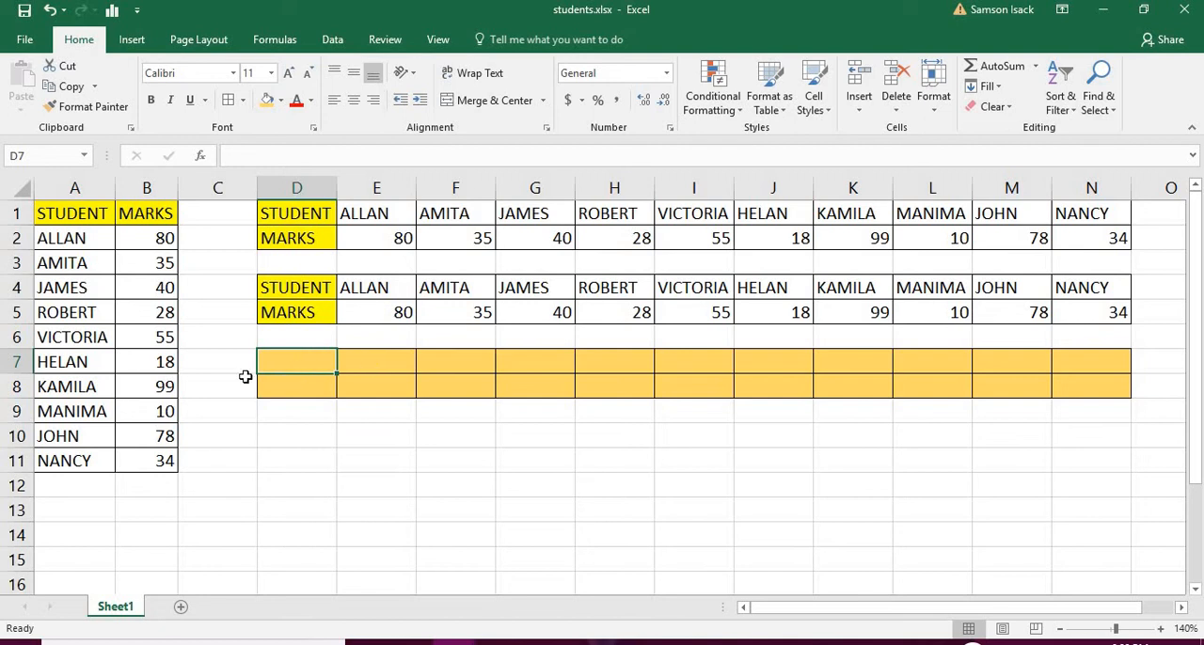
Transpose A1:B11 into the gold range D7:N8 by entering =TRANSPOSE(A1:B11) as an array formula
left_click_drag(295, 371, 502, 367)
left_click_drag(671, 388, 1115, 386)
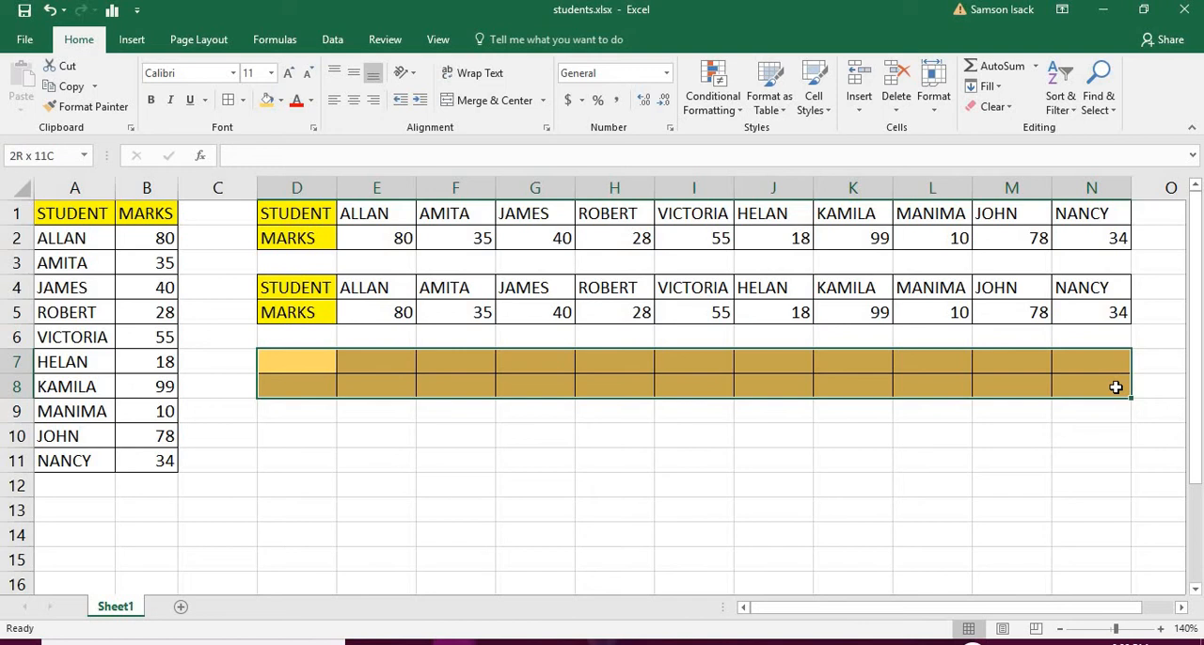
left_click_drag(1115, 387, 1115, 387)
left_click_drag(289, 362, 1076, 376)
left_click(313, 160)
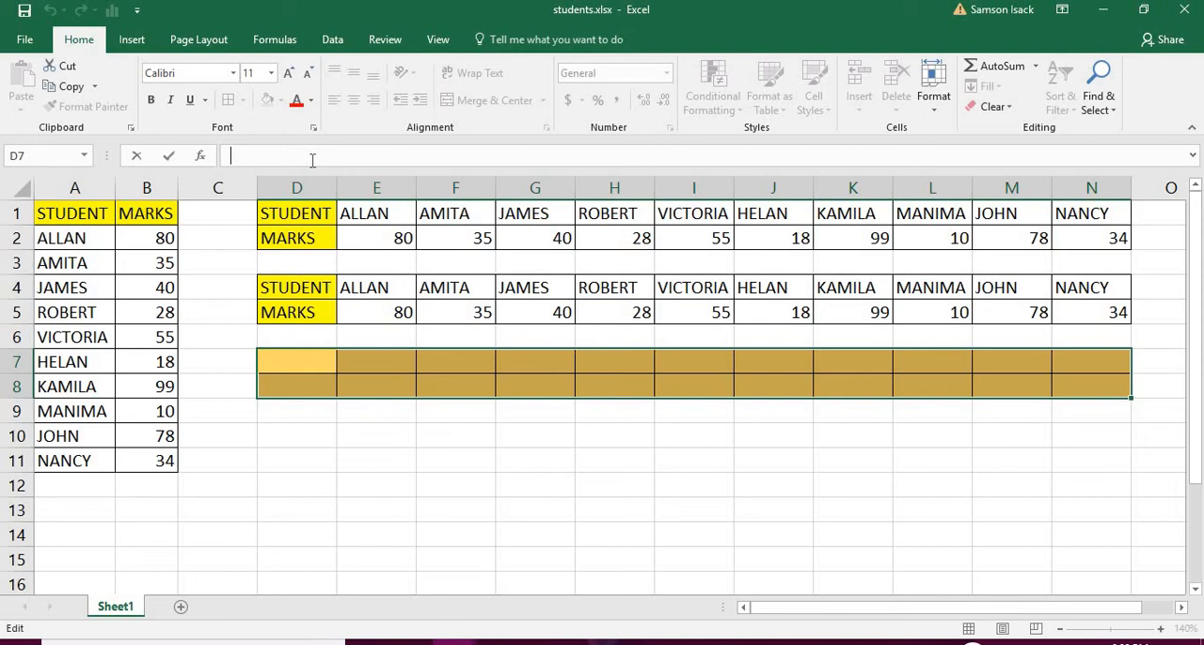
type("=")
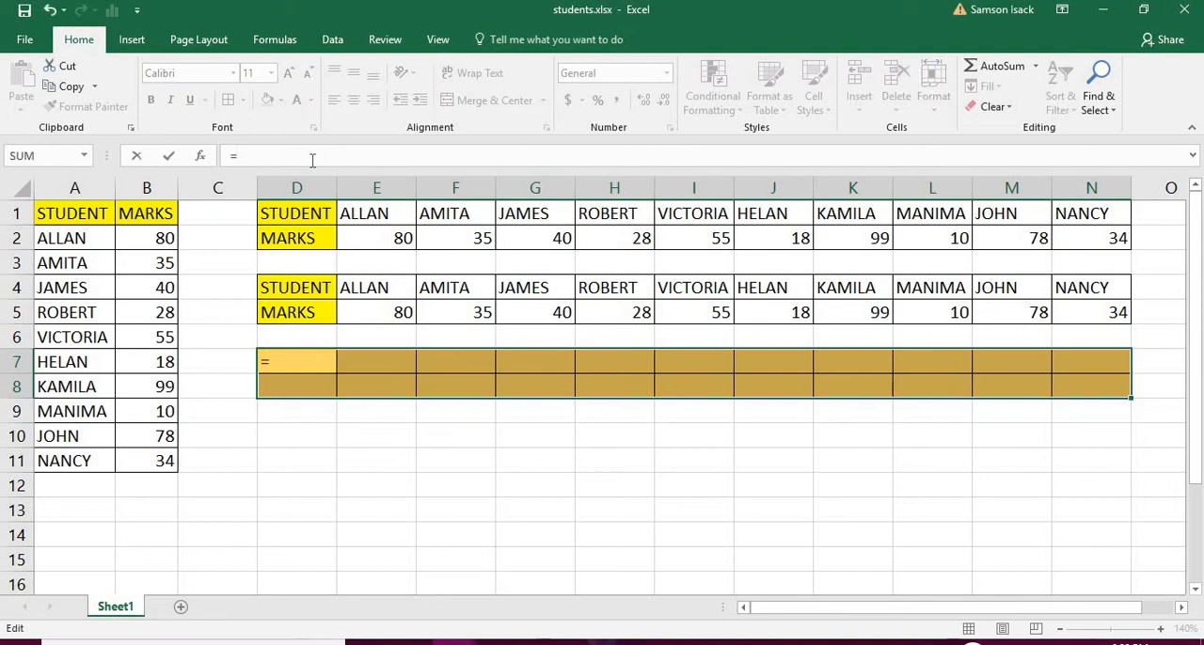
type("Tra")
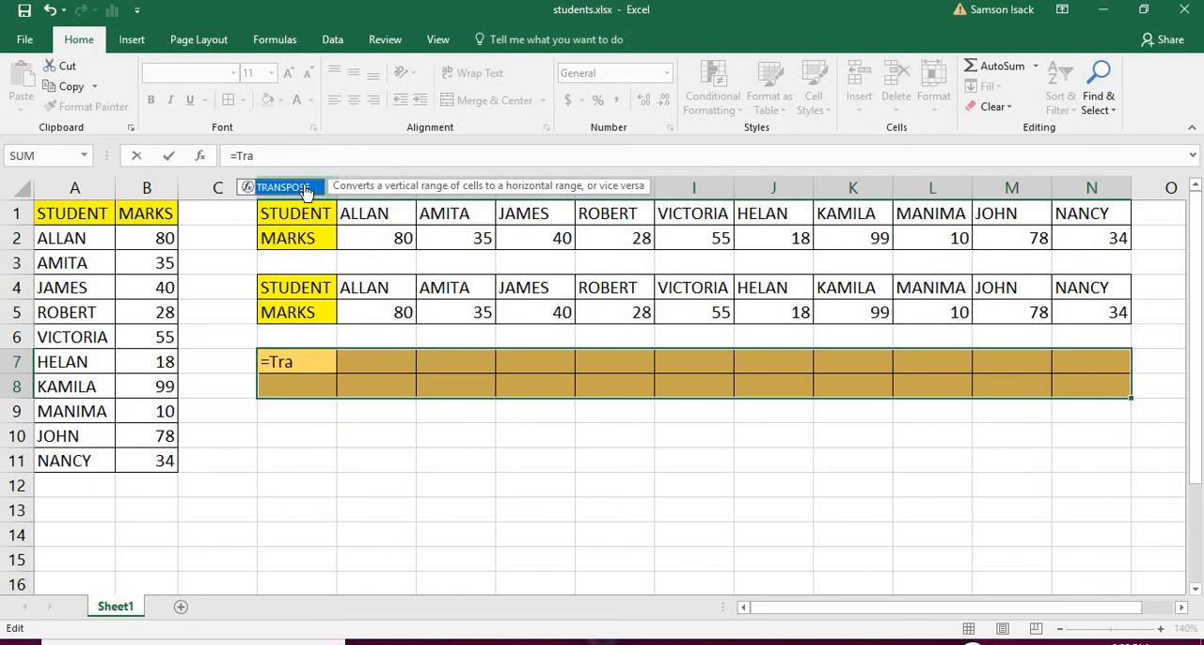
double_click(305, 187)
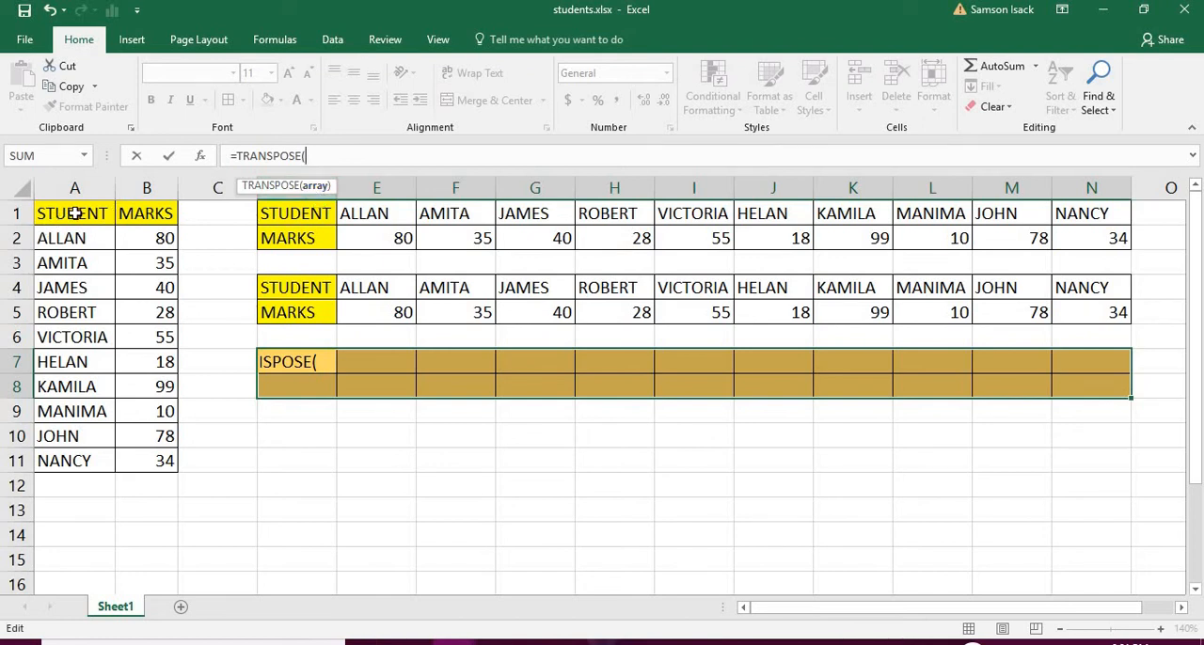
left_click_drag(75, 214, 160, 457)
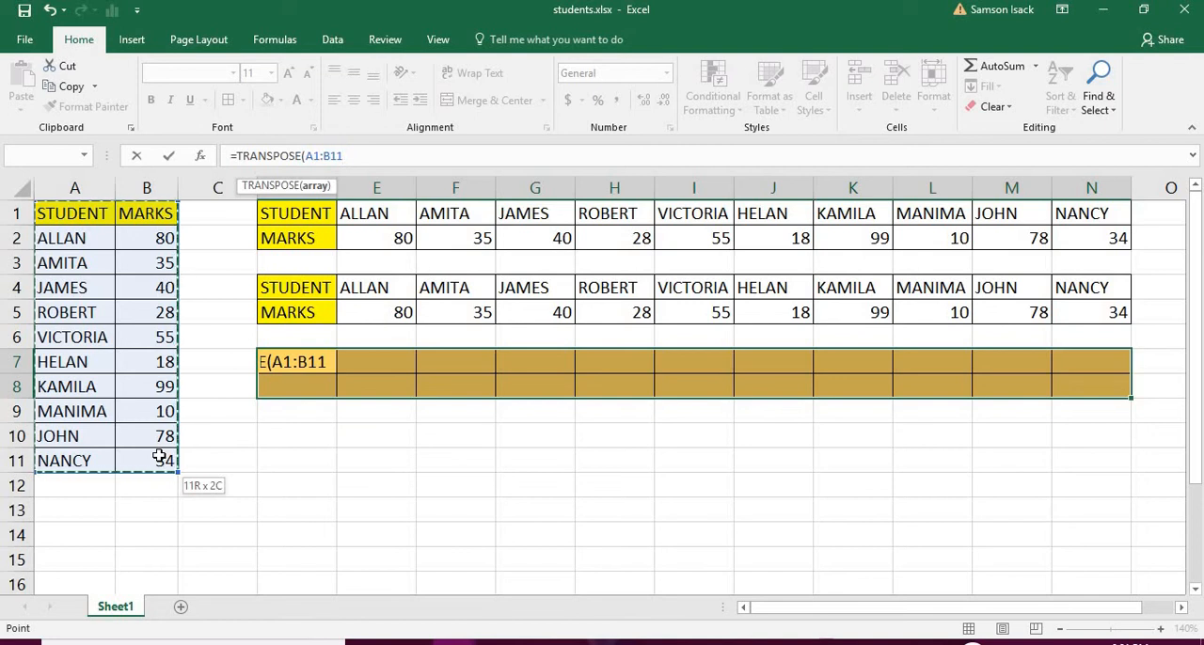
left_click_drag(159, 457, 159, 457)
type(")")
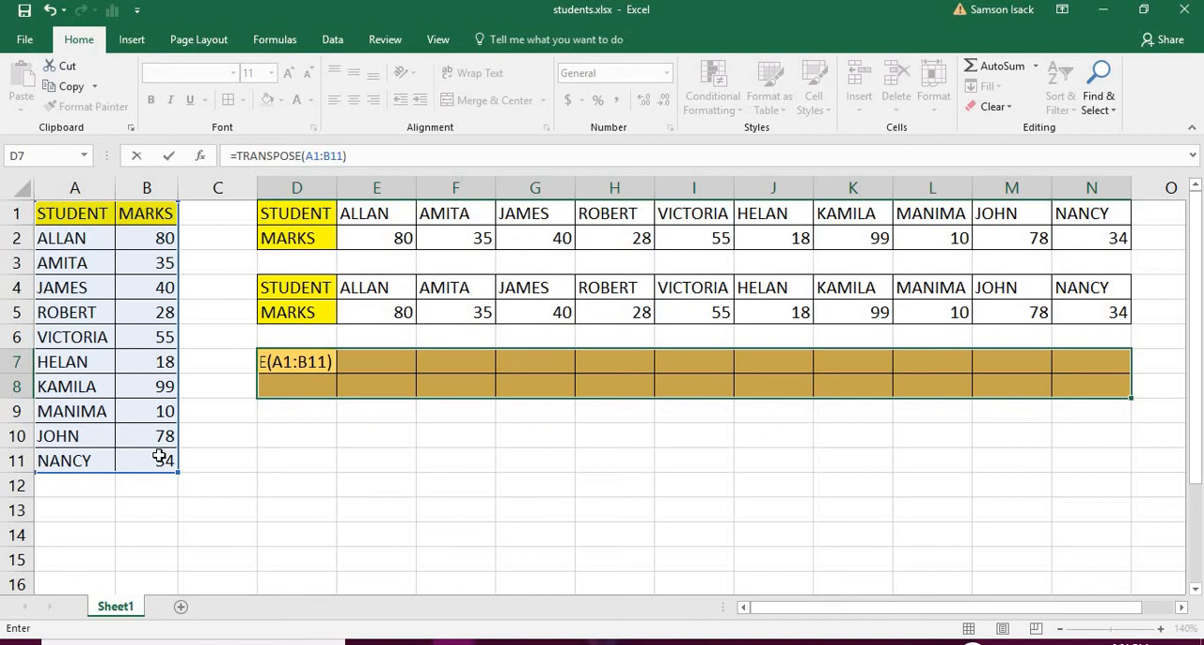
key("ctrl+shift+Return")
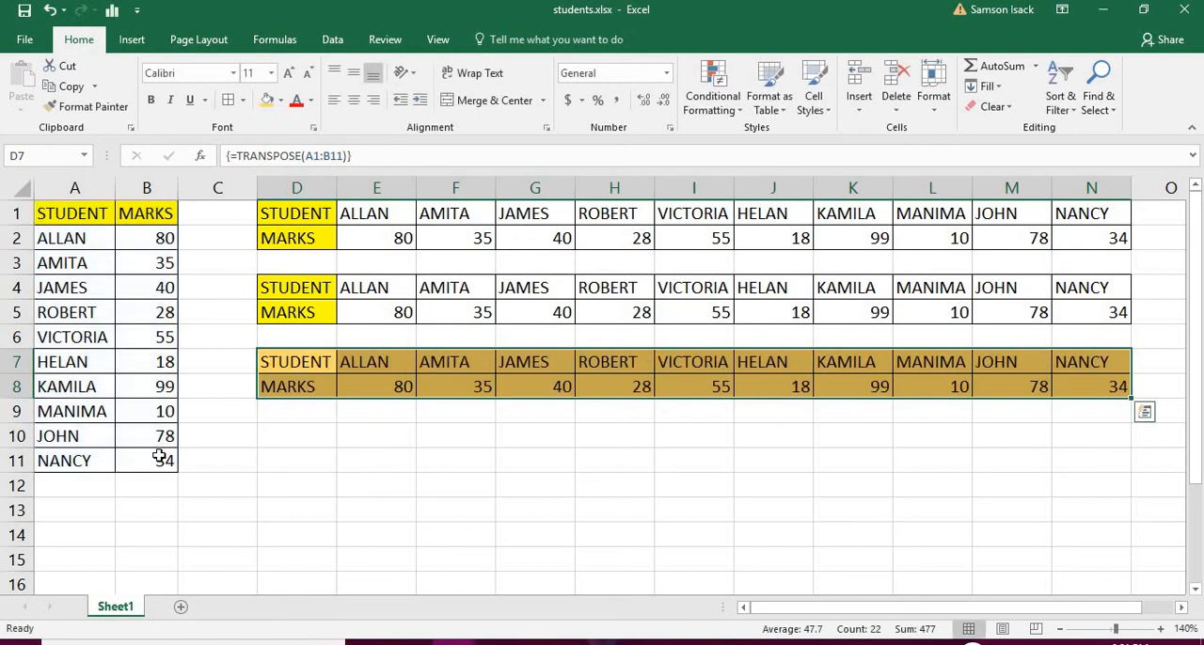
Examine the contents of formula cell D7 and compare them with cells D1, D2 and E2 of the first pasted table
left_click(320, 480)
left_click(326, 363)
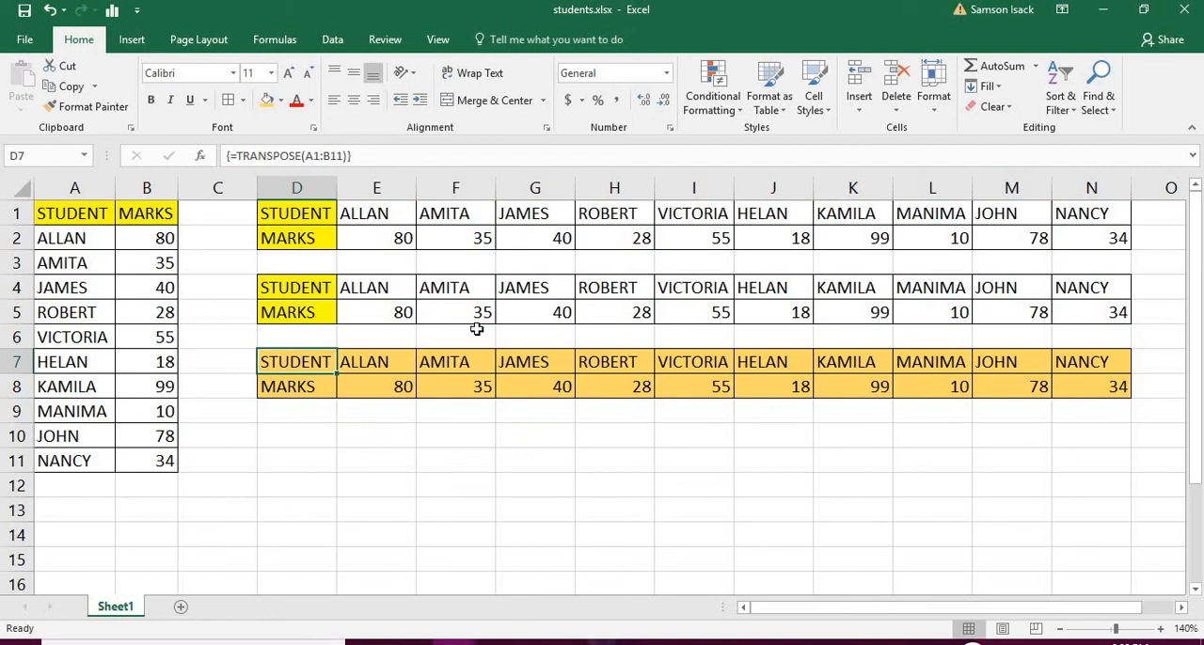
left_click(323, 232)
left_click(321, 211)
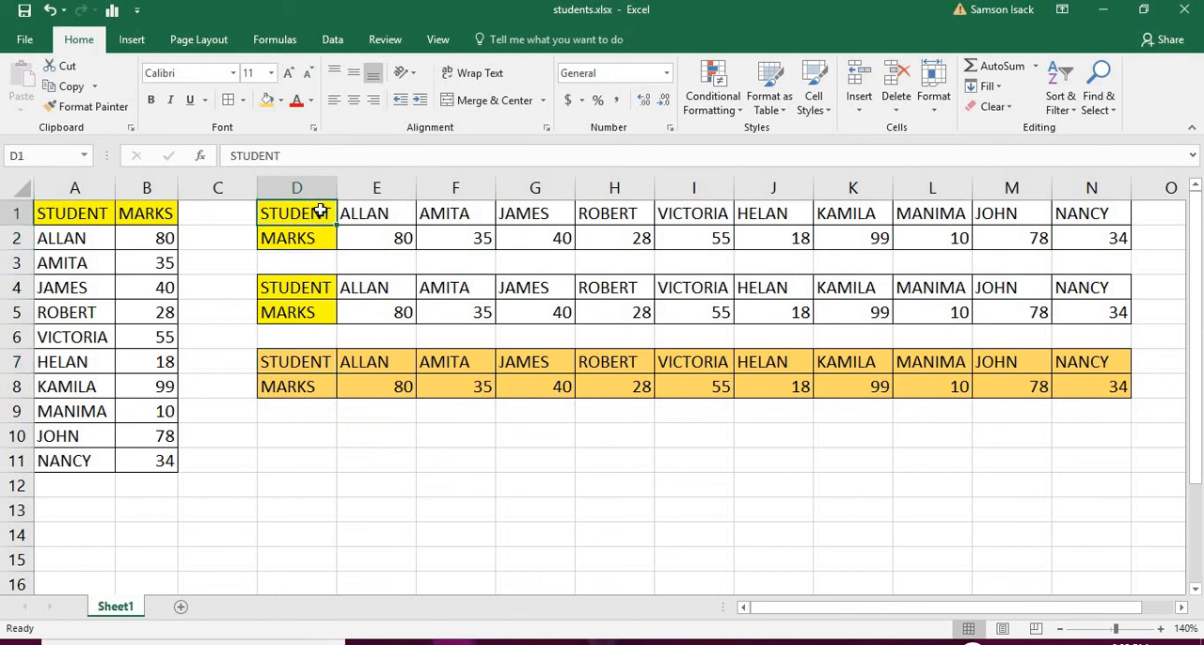
left_click(314, 239)
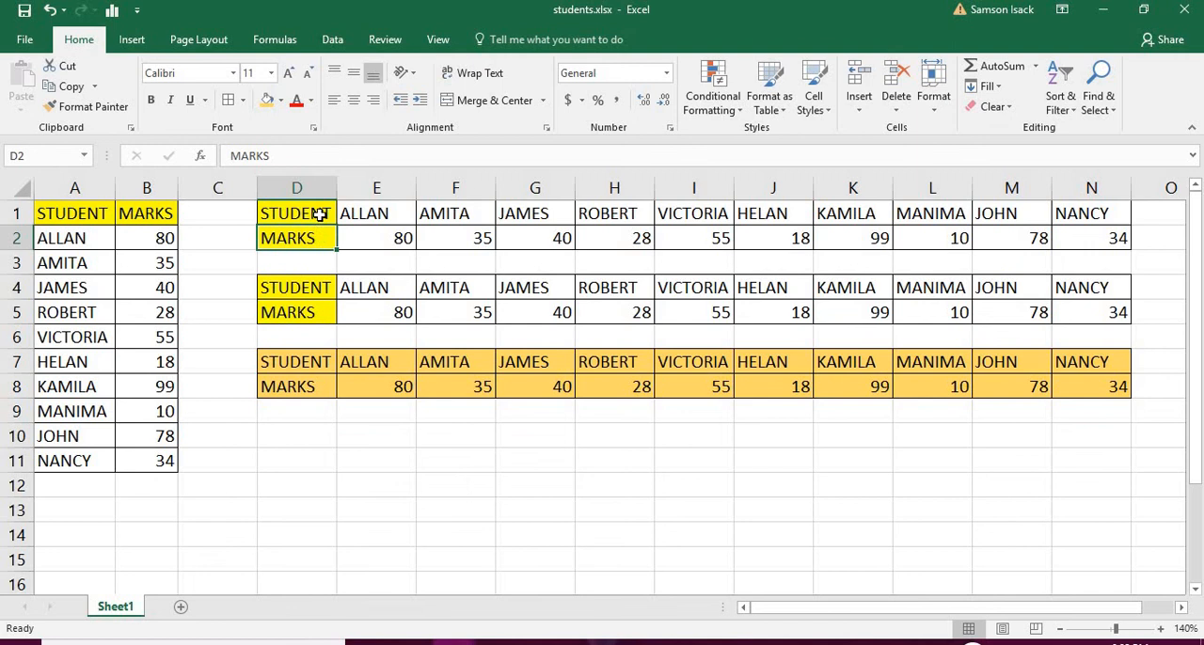
left_click(318, 212)
left_click(325, 234)
left_click(366, 230)
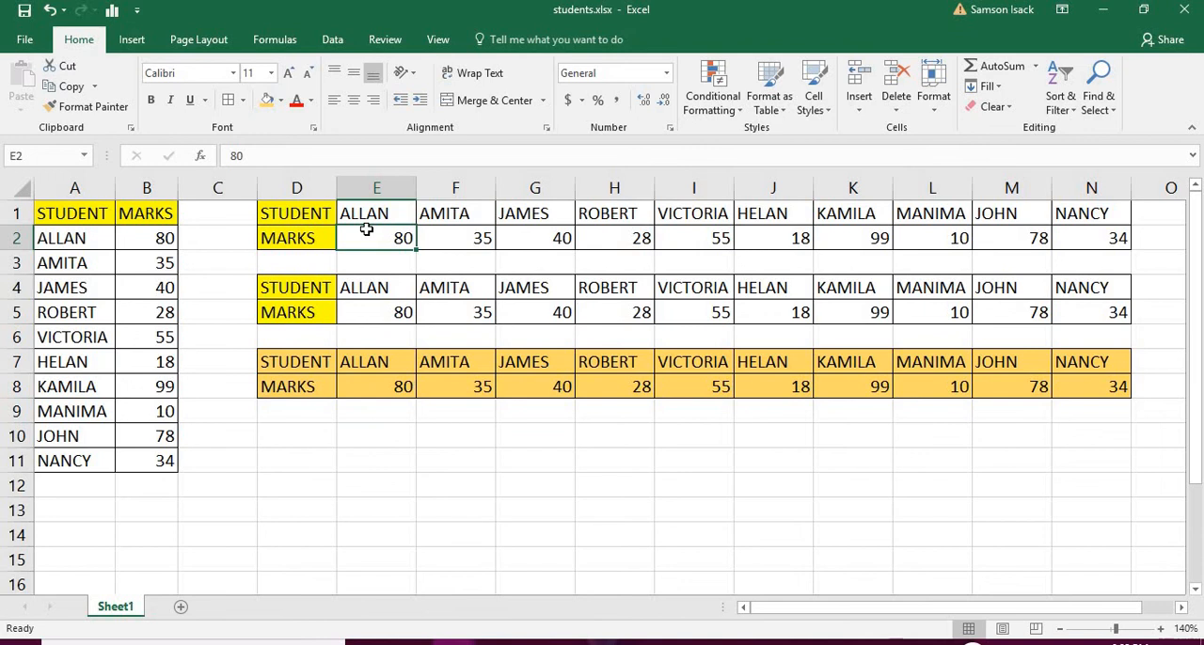
Change the first student's mark in cell B2 of the source table to 90
left_click(88, 238)
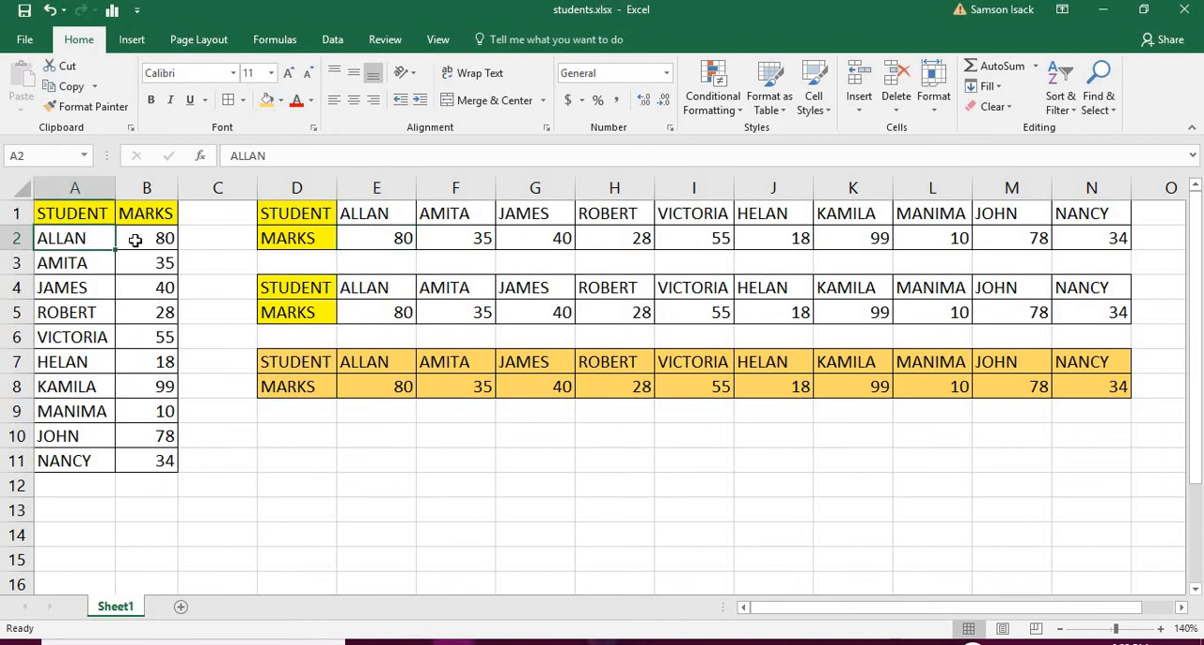
left_click(135, 241)
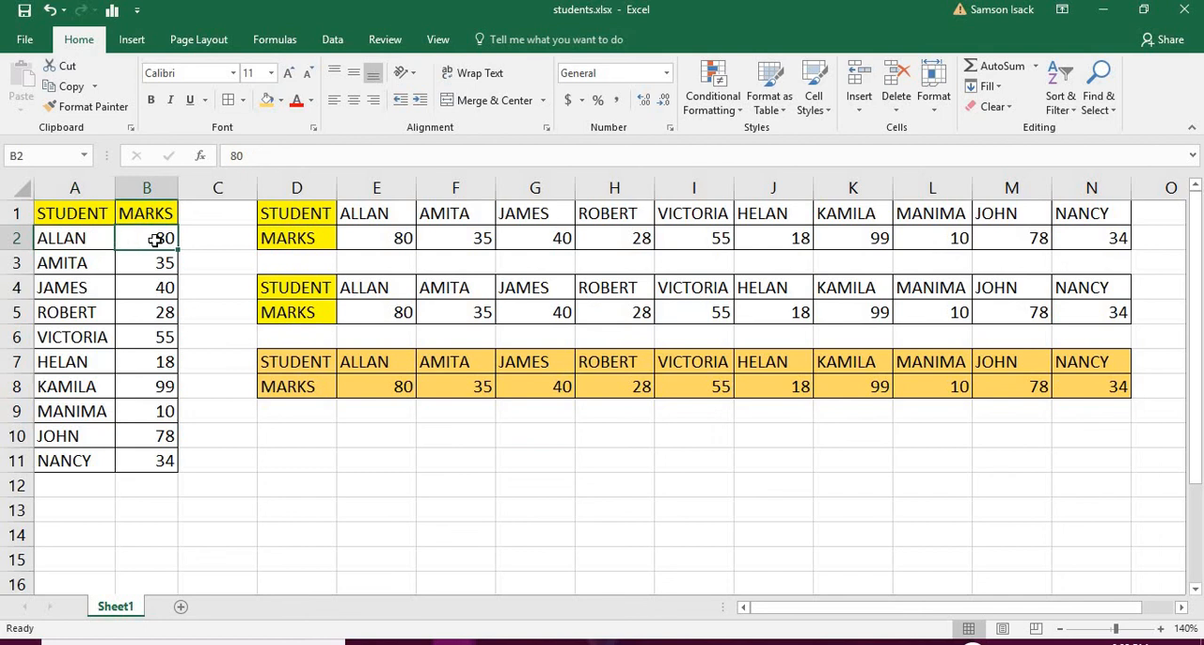
double_click(156, 238)
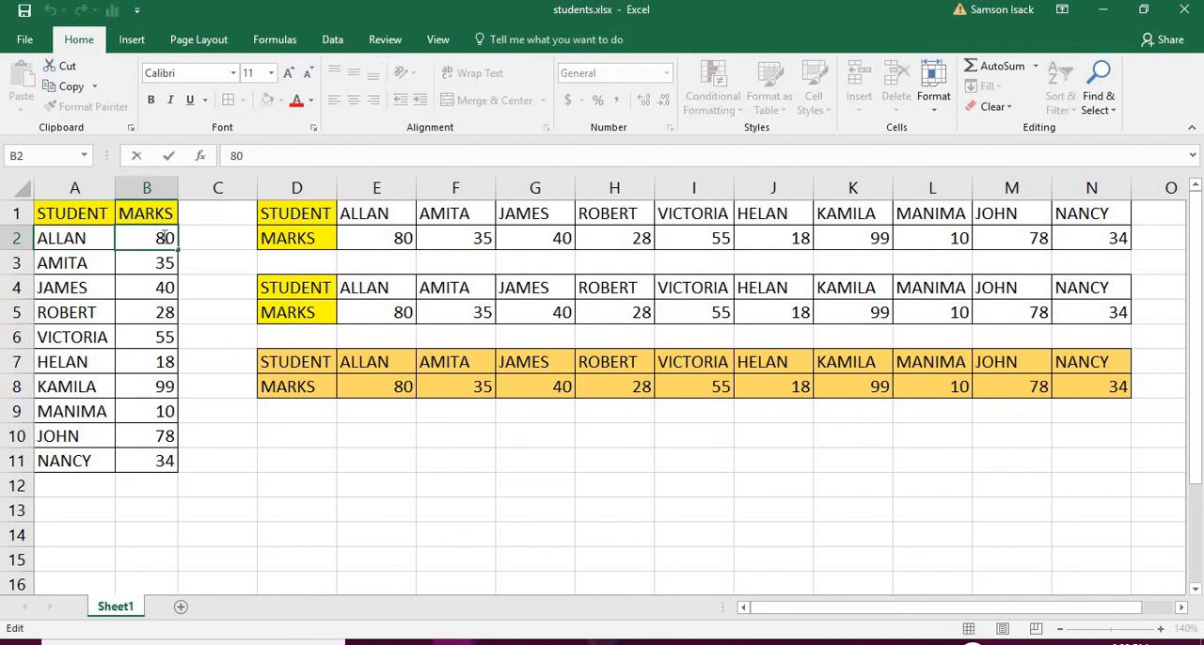
double_click(161, 237)
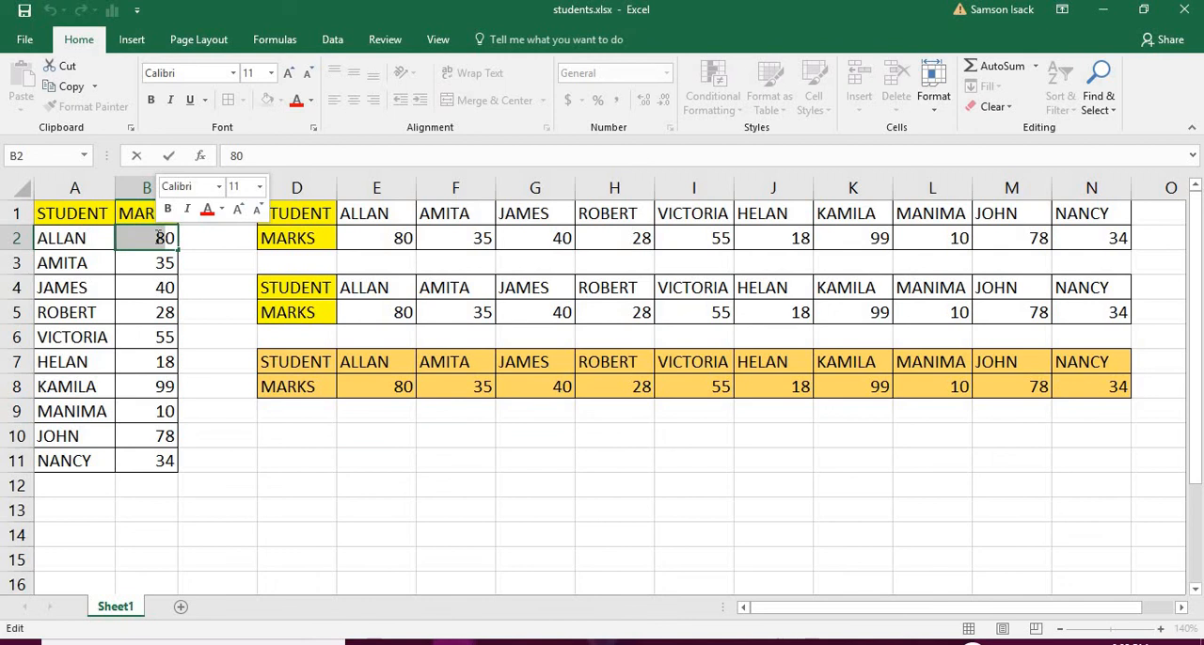
type("90")
key("Return")
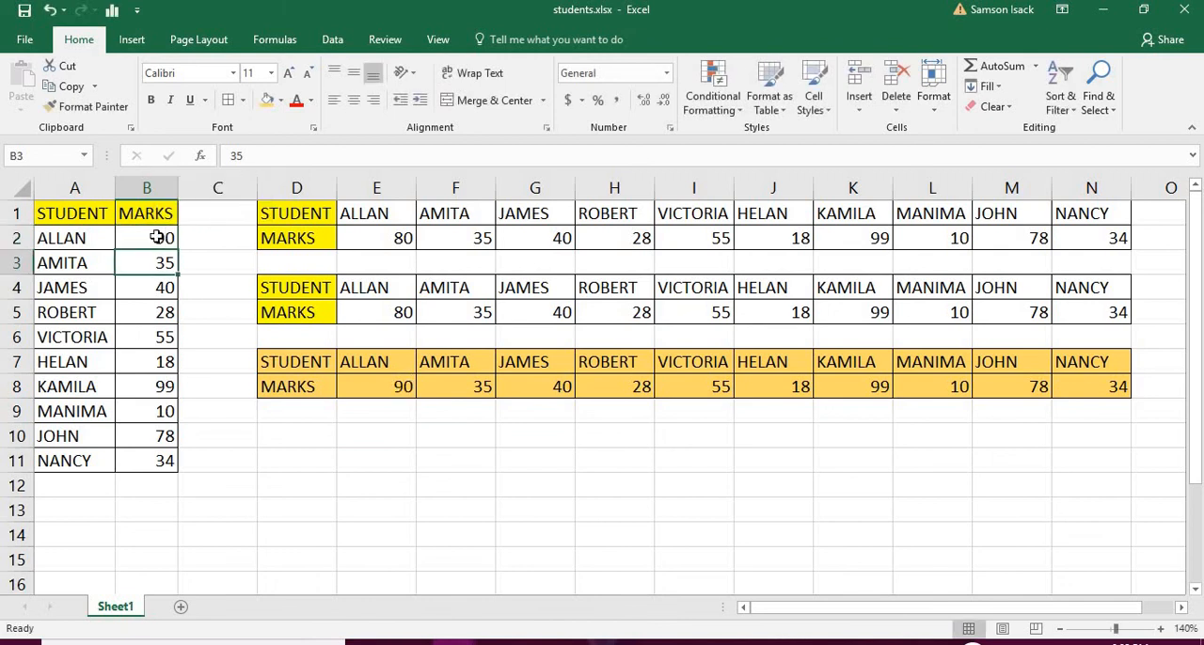
Compare the pasted table D1:N2 with the TRANSPOSE formula table D7:N8 against the edited source mark
left_click(323, 213)
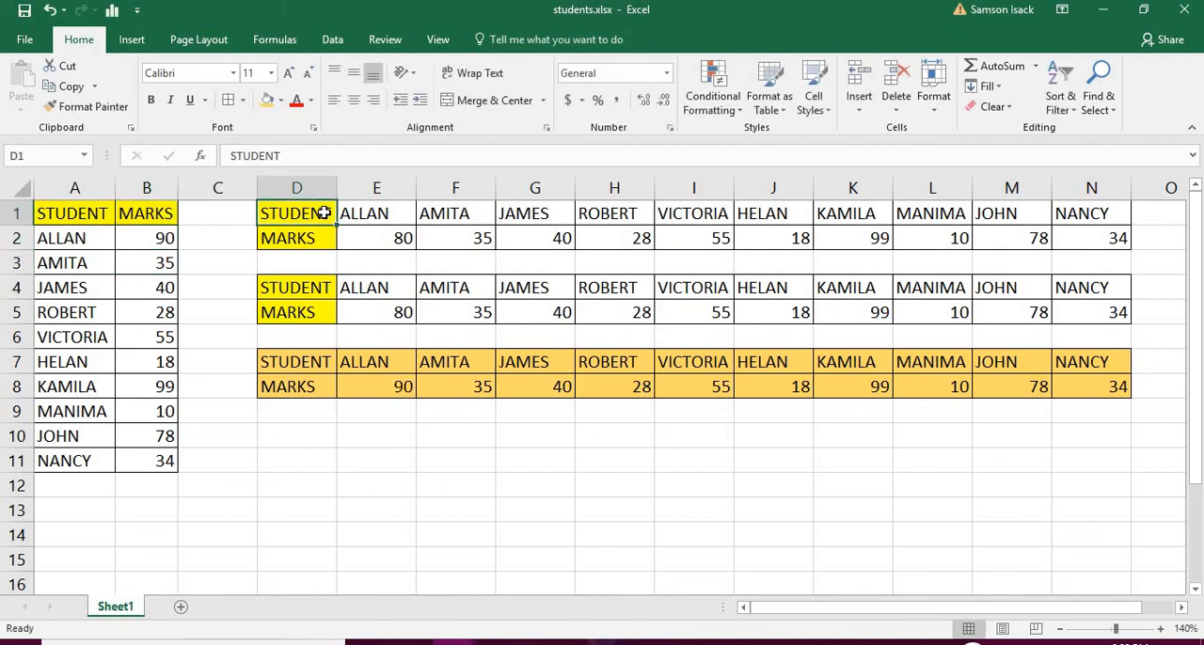
left_click_drag(324, 213, 1091, 246)
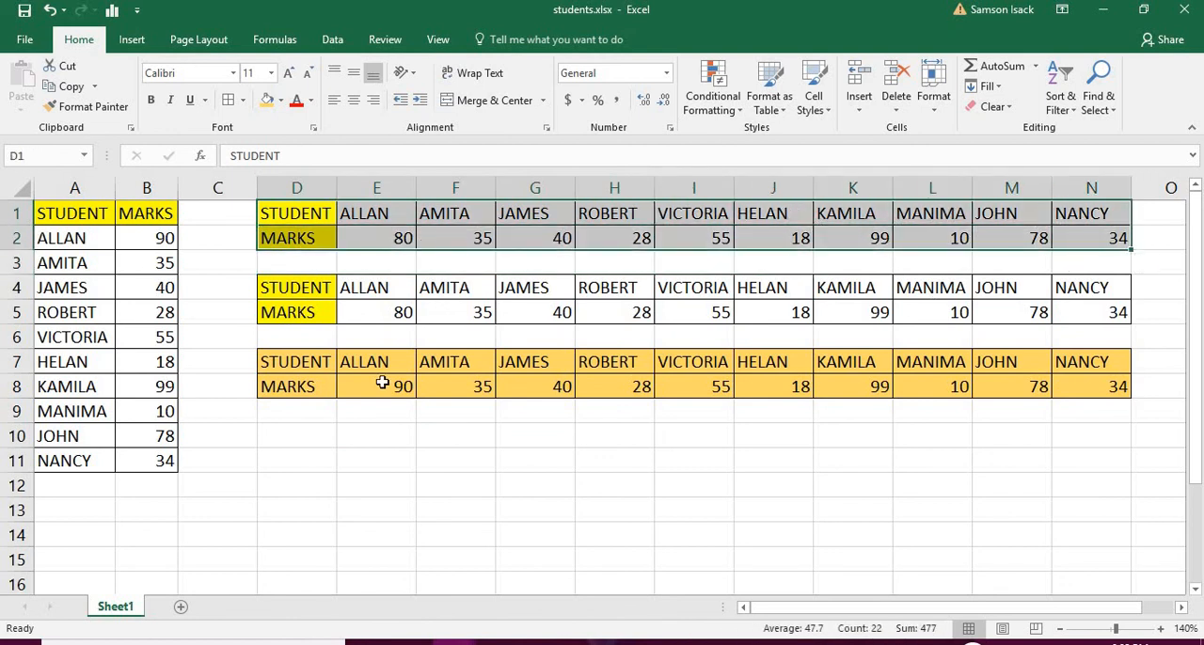
left_click(293, 370)
left_click(301, 387)
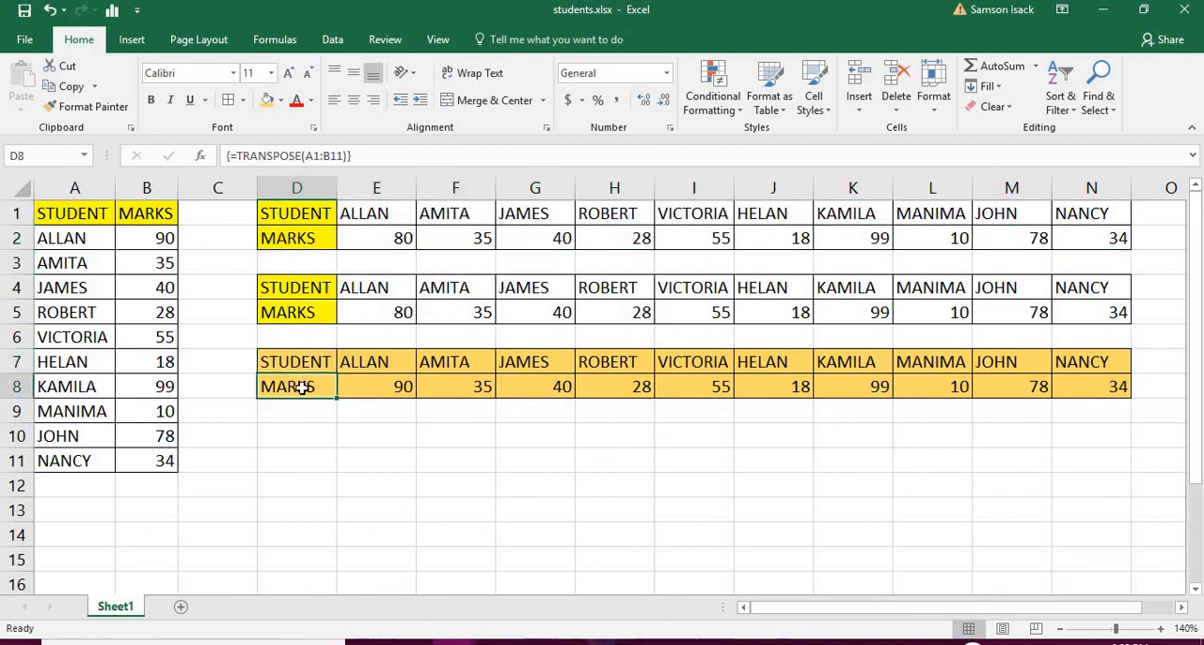
left_click_drag(304, 357, 1119, 376)
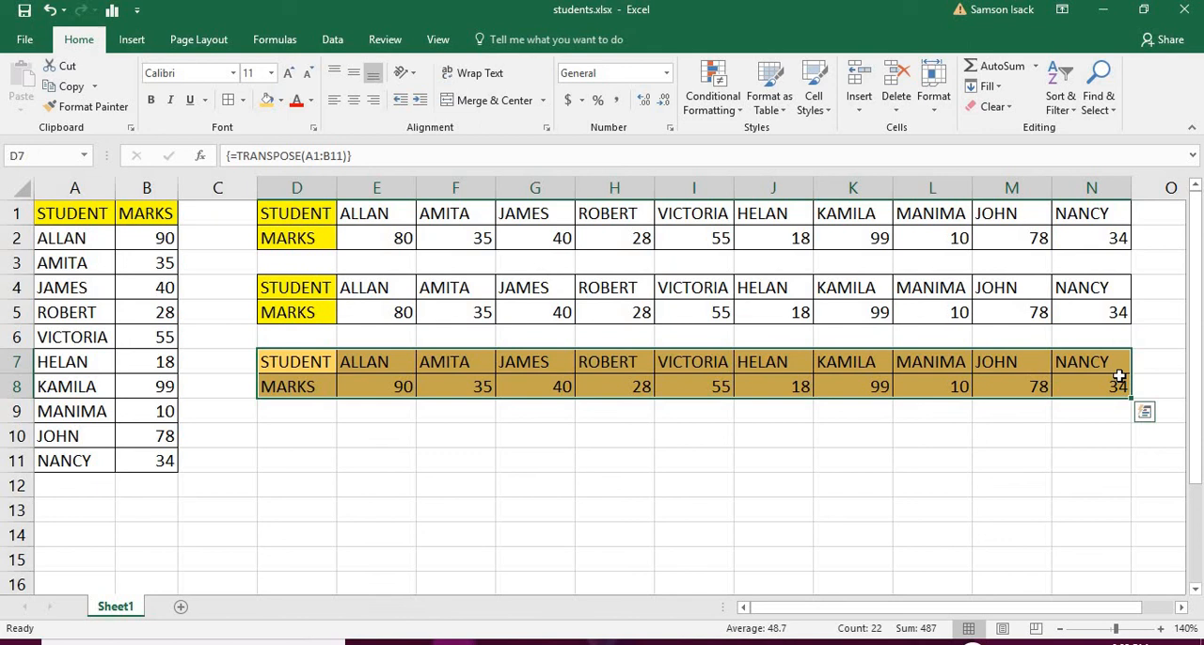